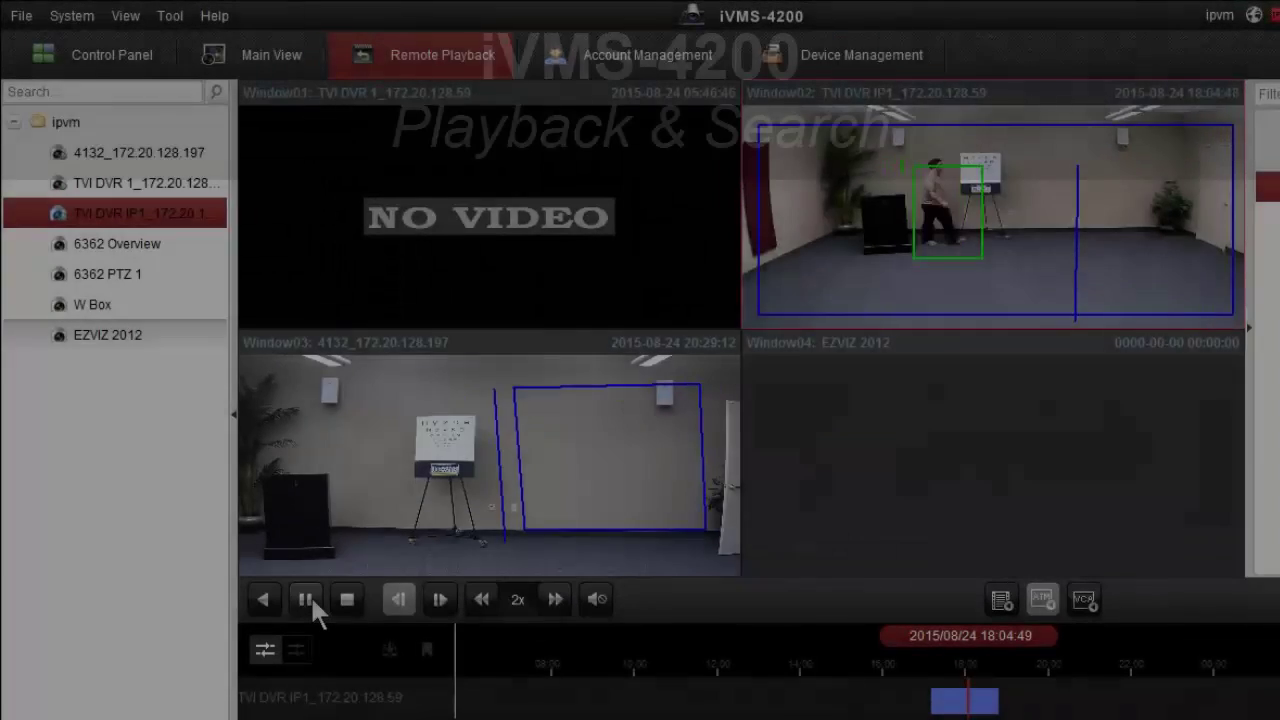
Step: Pause and resume the TVI DVR IP1 playback, and scroll its timeline to later hours
click(306, 598)
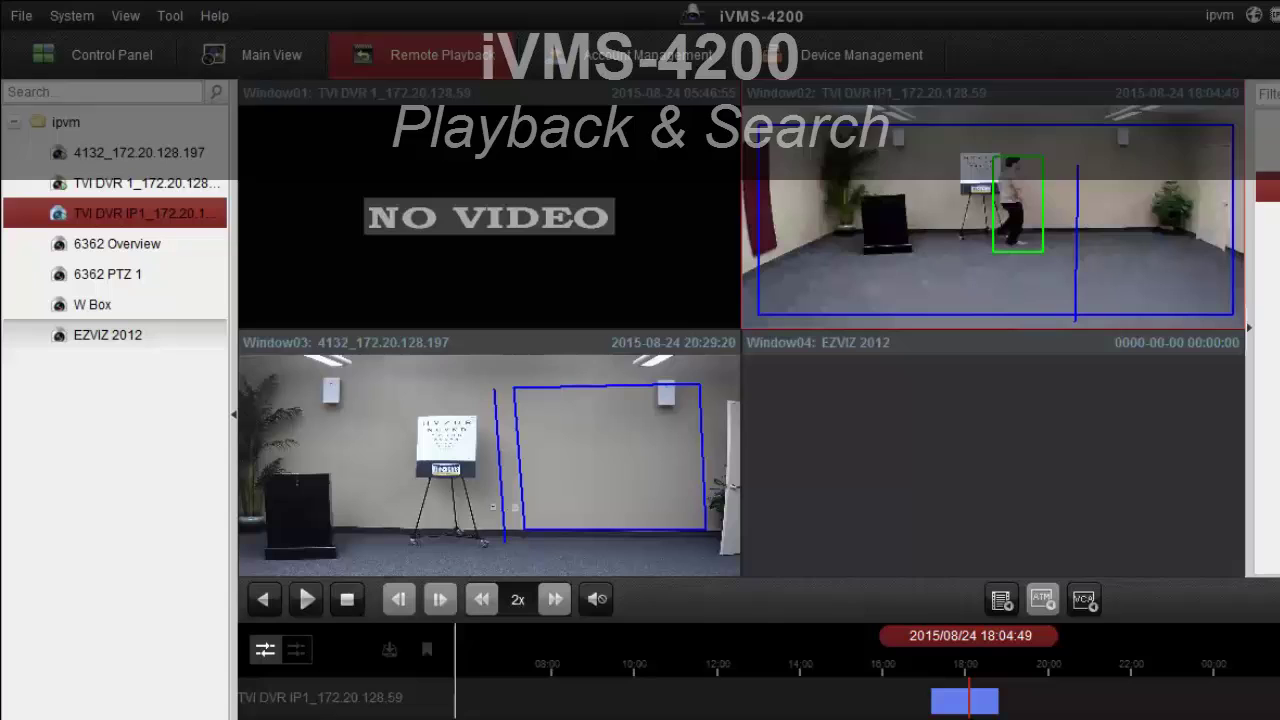
mouse_move(521, 169)
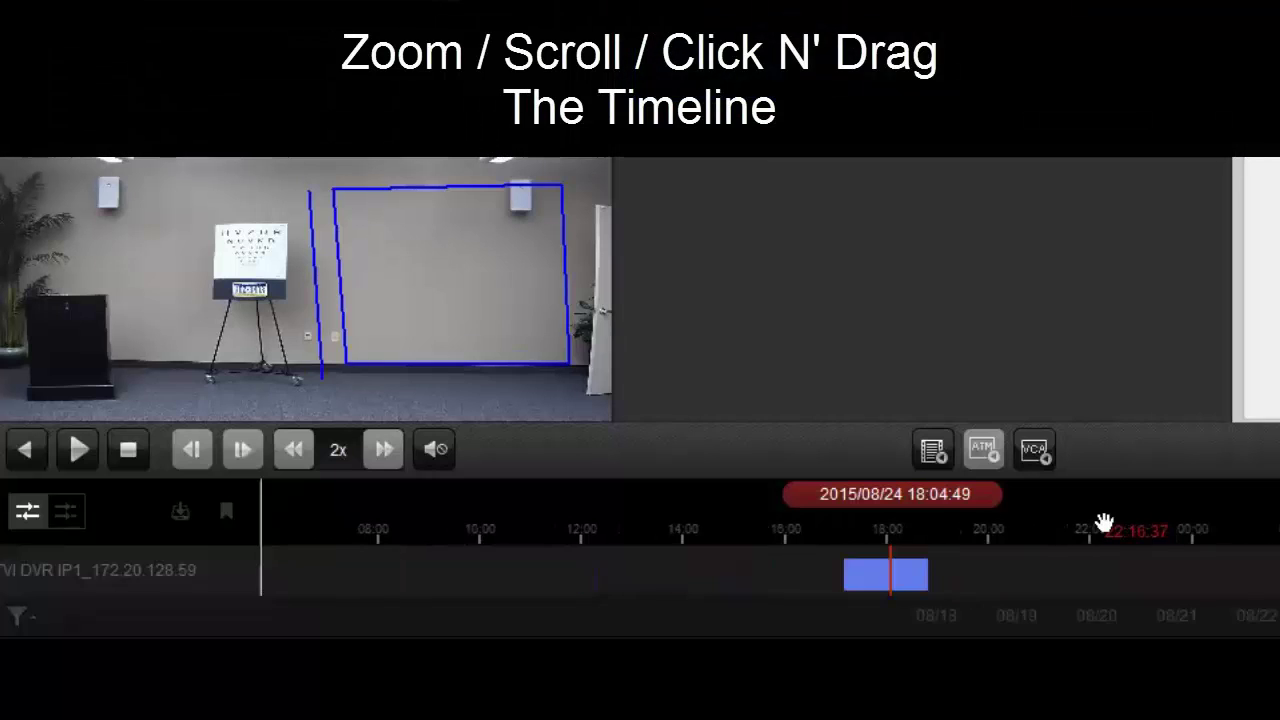
click(881, 576)
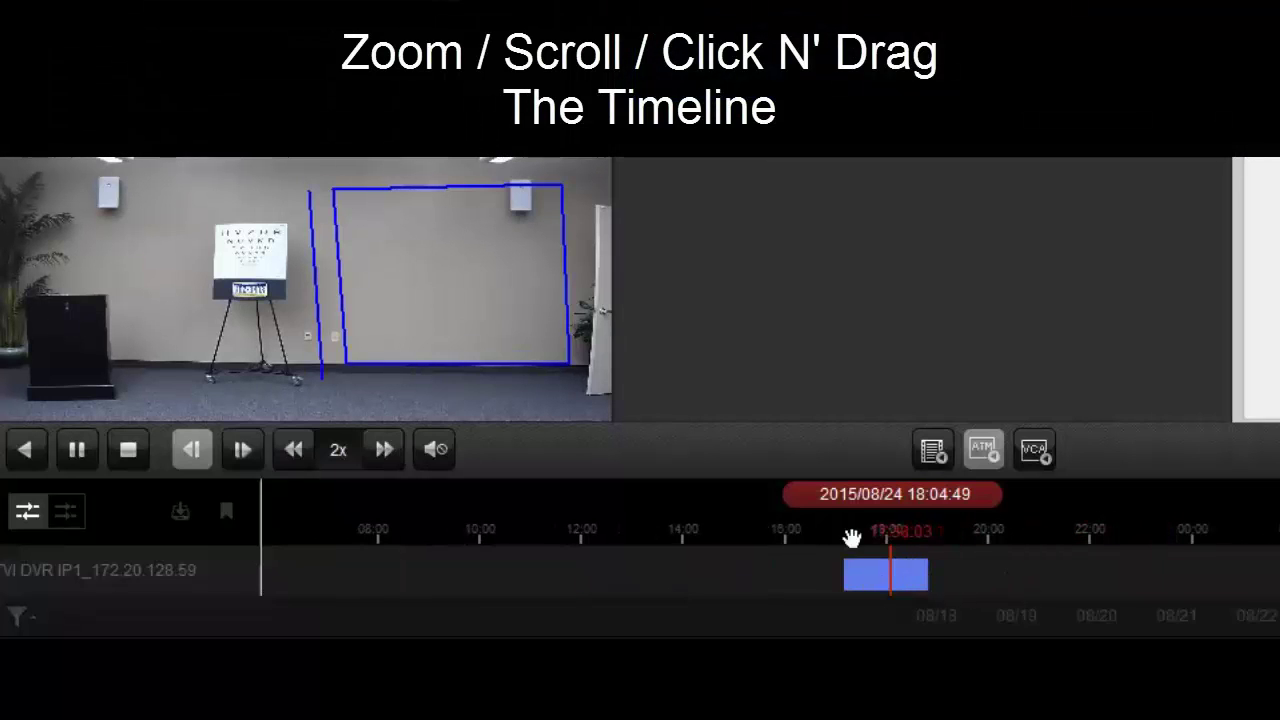
drag(820, 523, 571, 529)
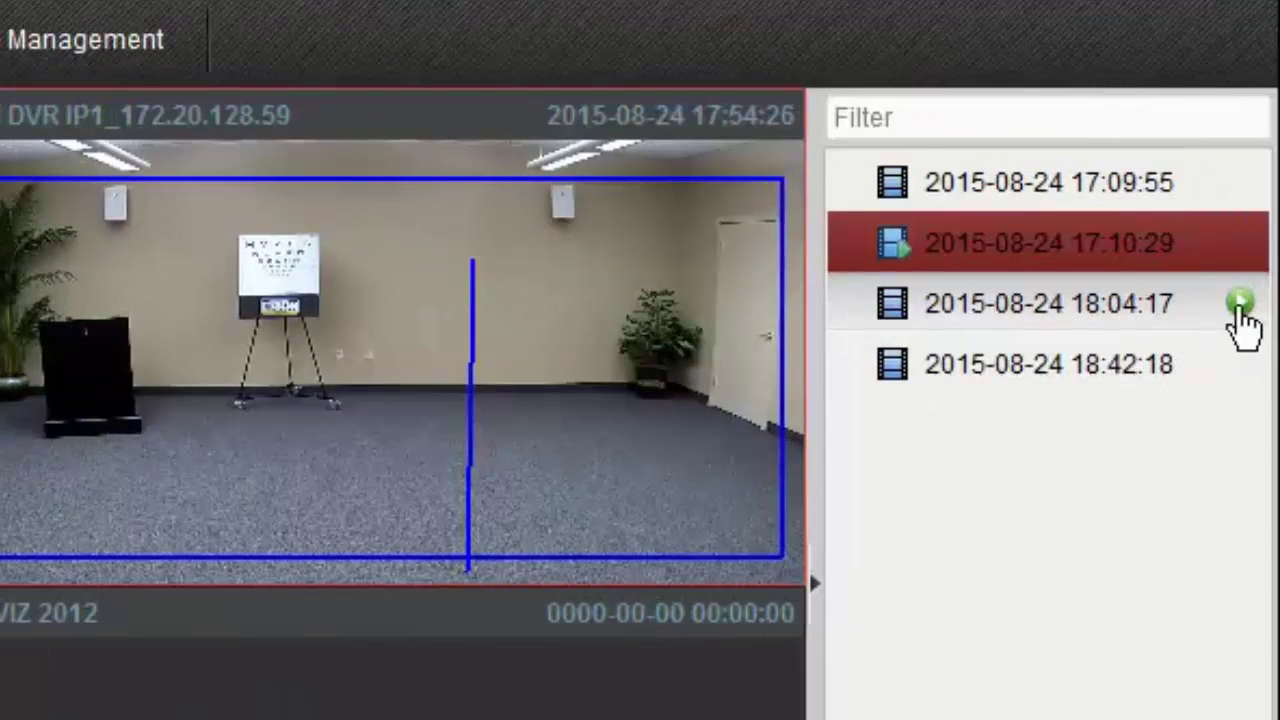
click(1240, 304)
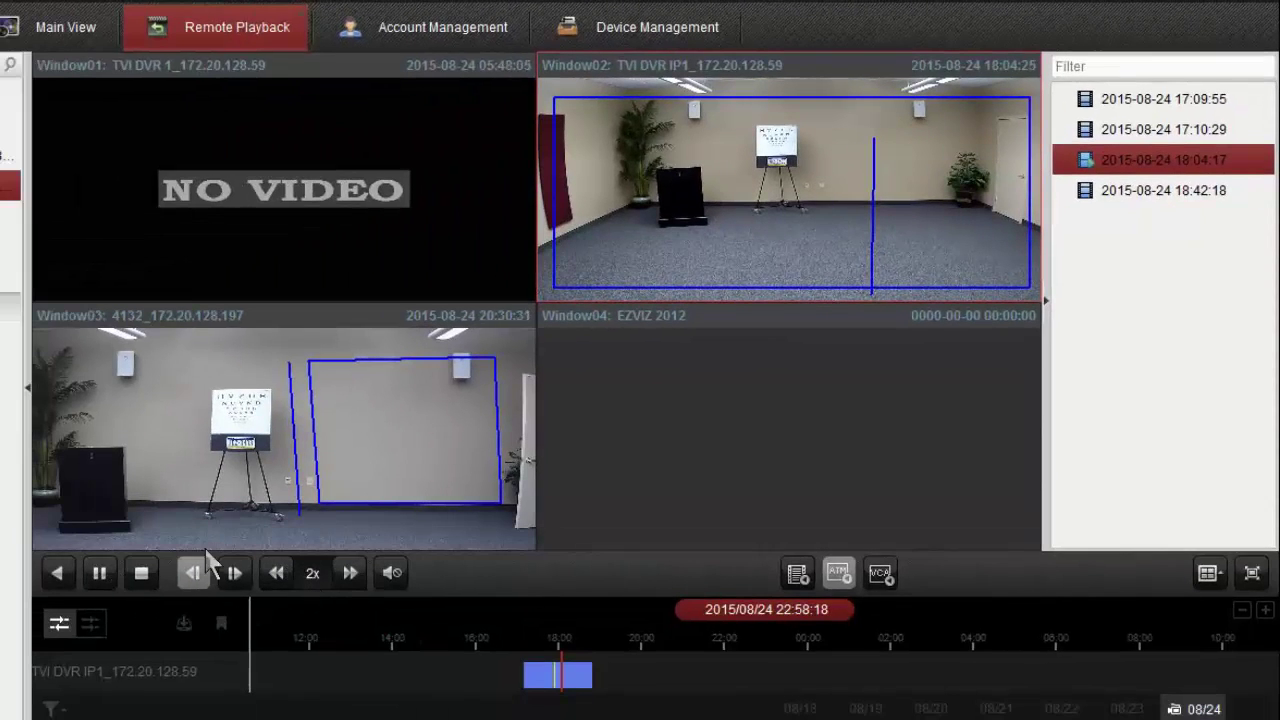
click(59, 624)
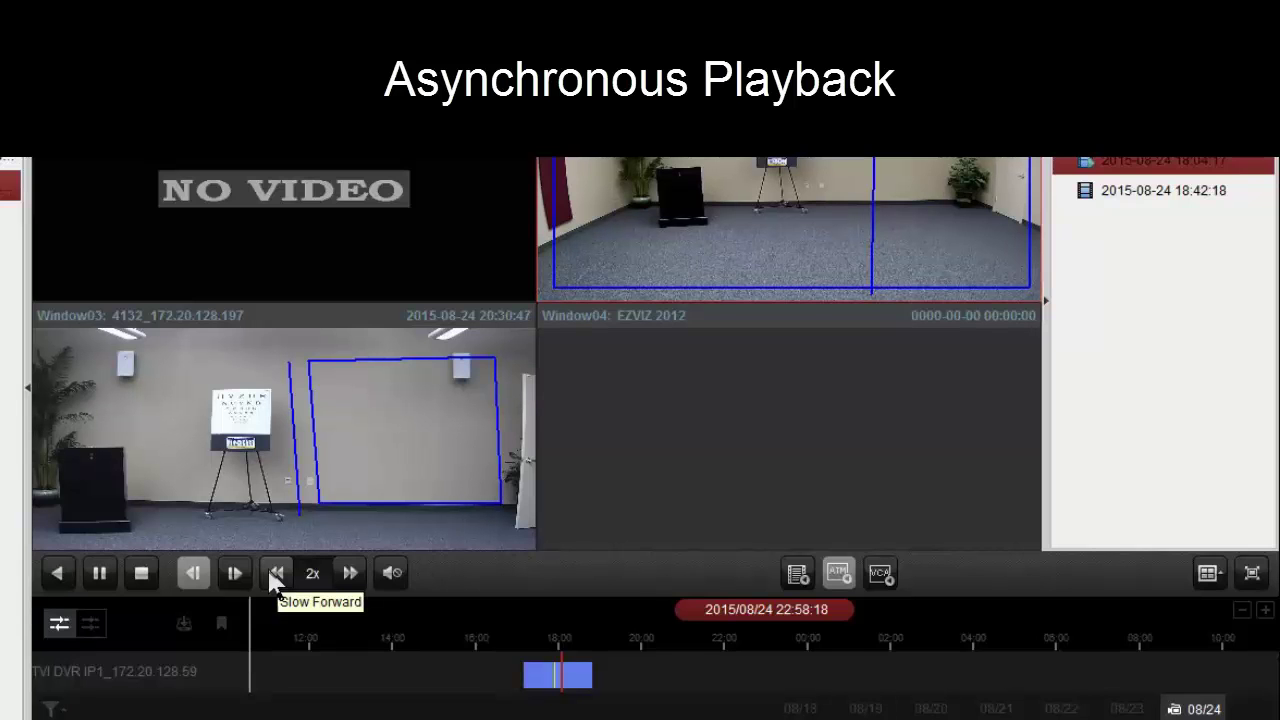
click(278, 575)
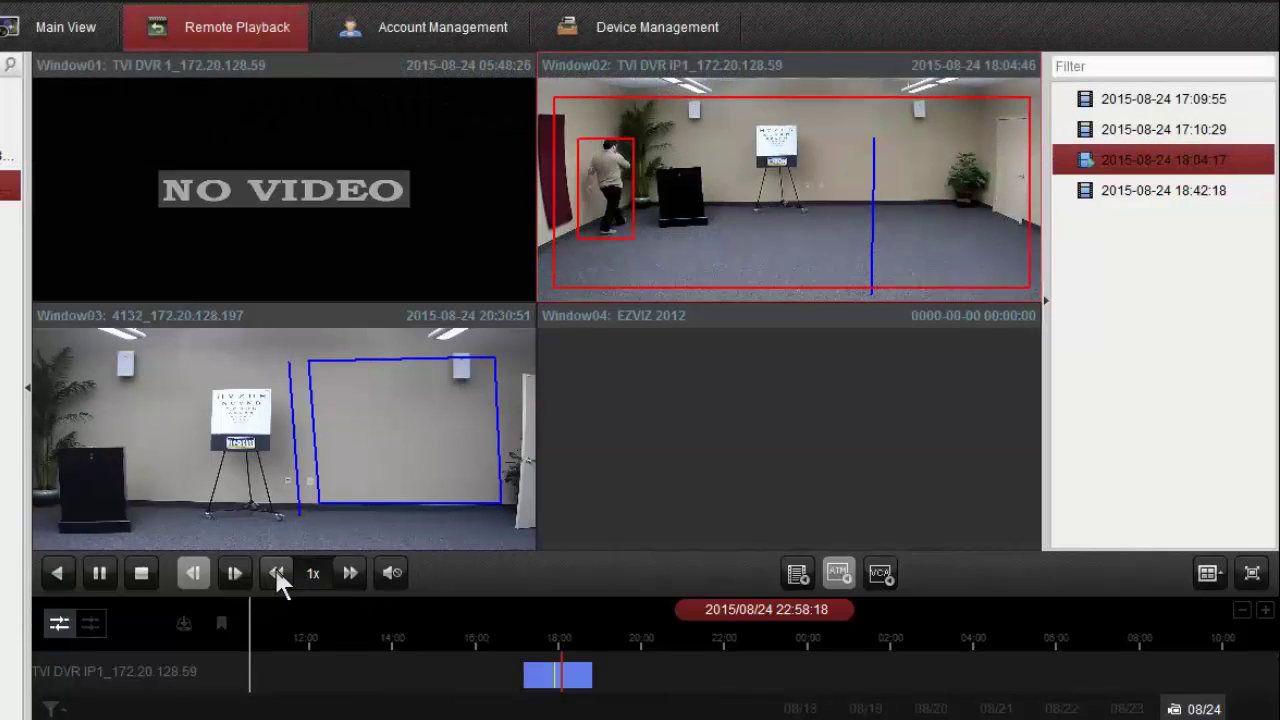
click(100, 573)
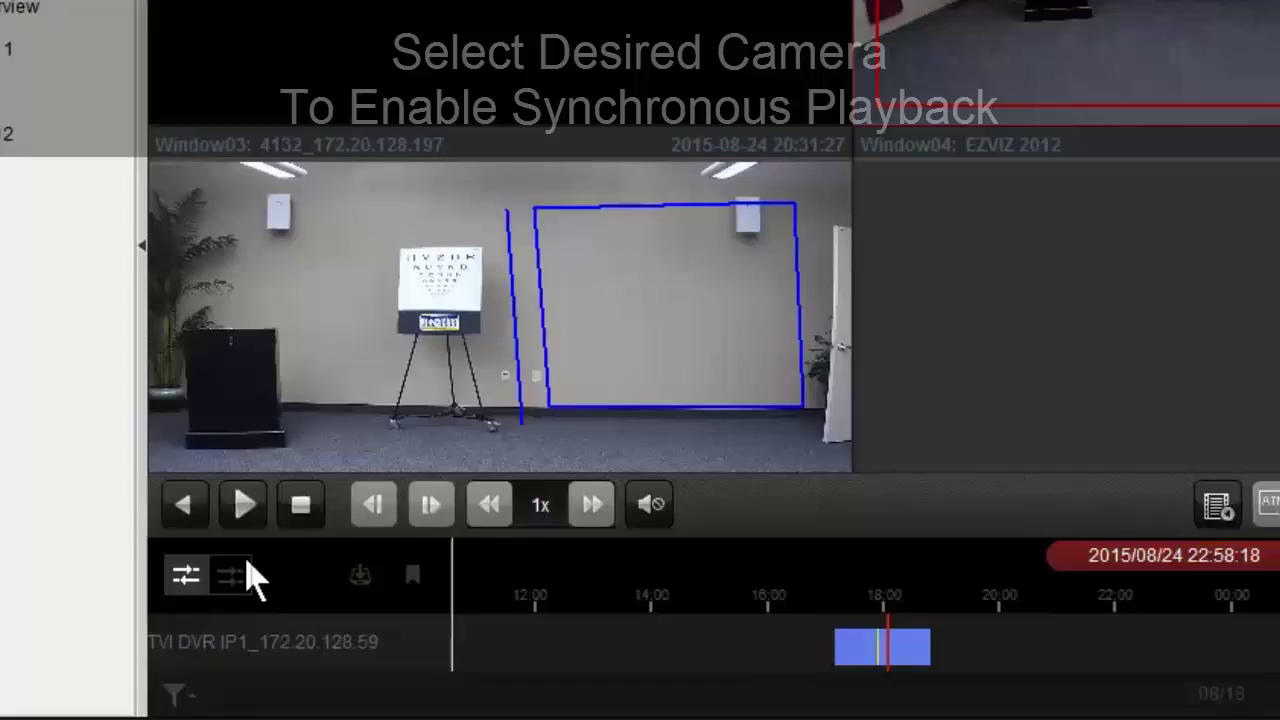
Step: Switch the camera windows to synchronous playback, then pause and resume it at 18:04:48 to compare the bounding boxes in both TVI DVR views
click(517, 393)
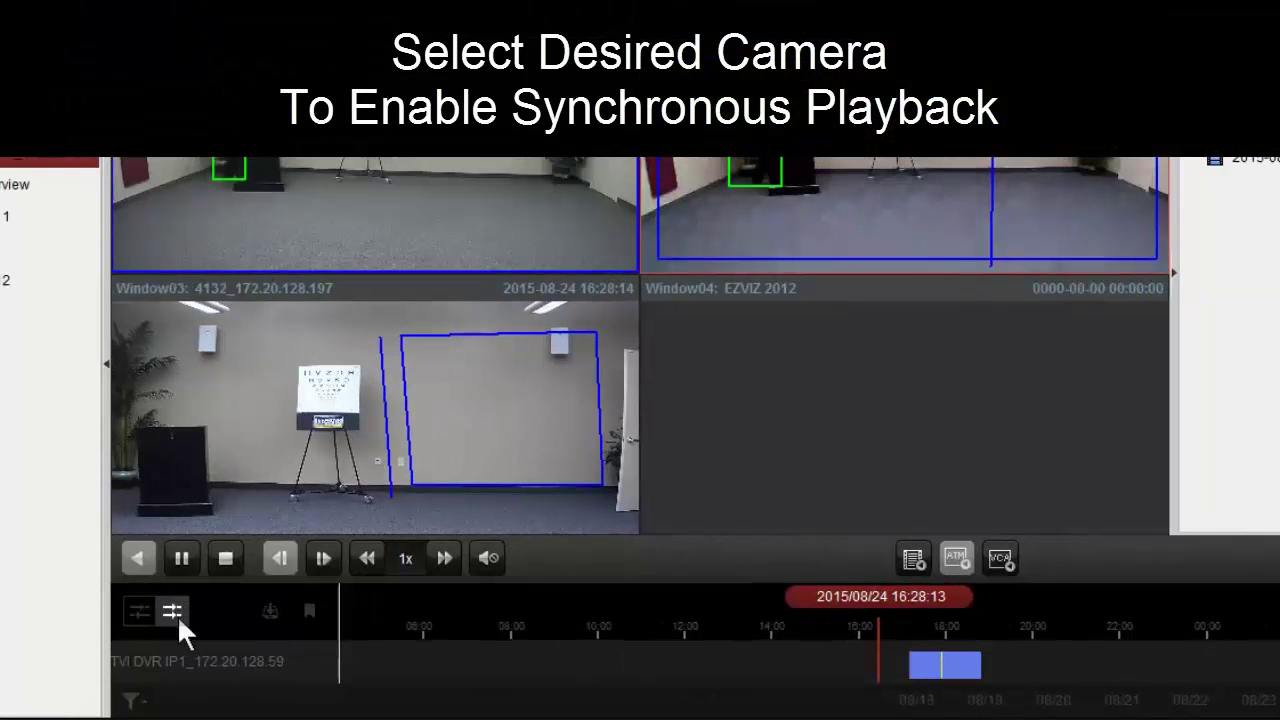
click(183, 559)
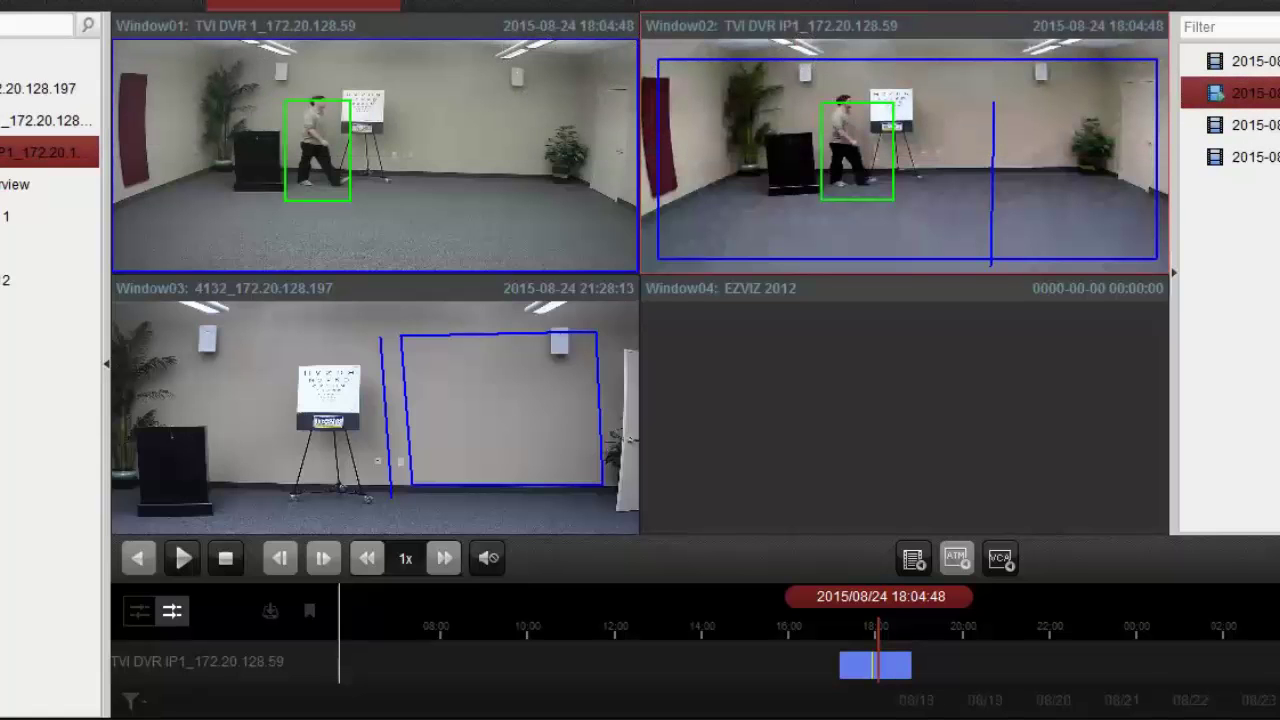
click(182, 559)
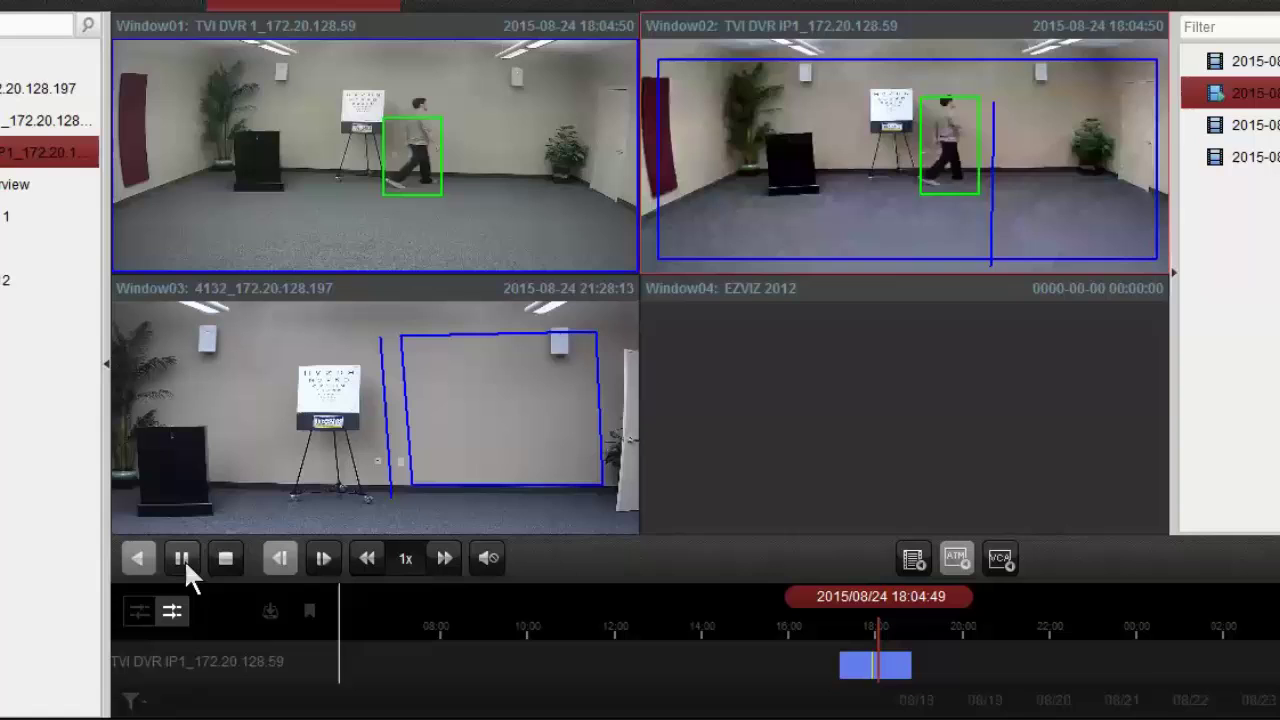
mouse_move(889, 91)
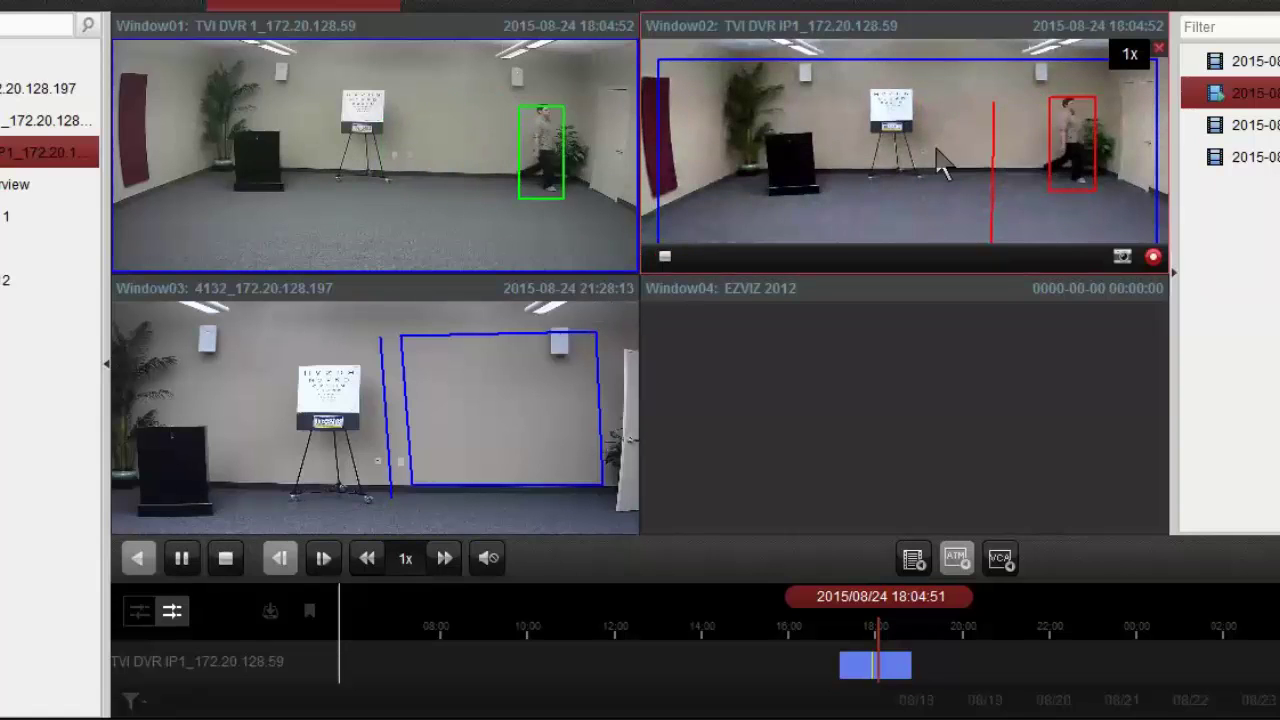
mouse_move(618, 225)
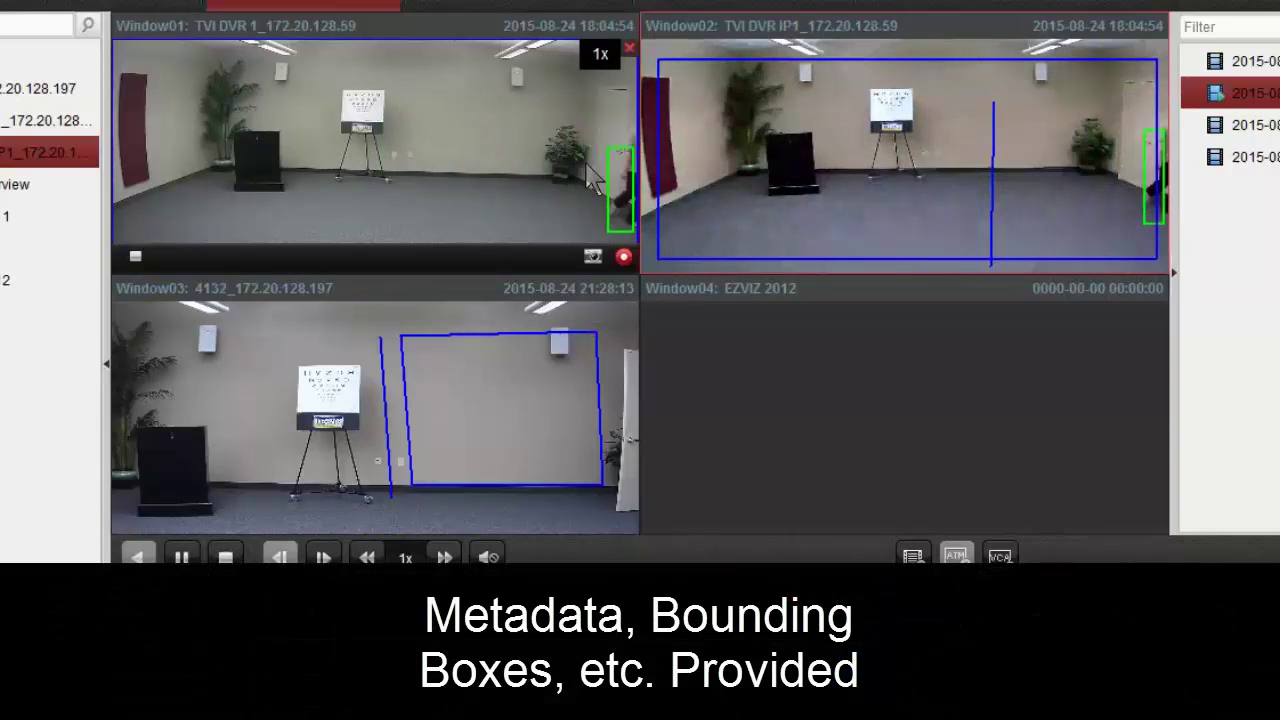
mouse_move(872, 440)
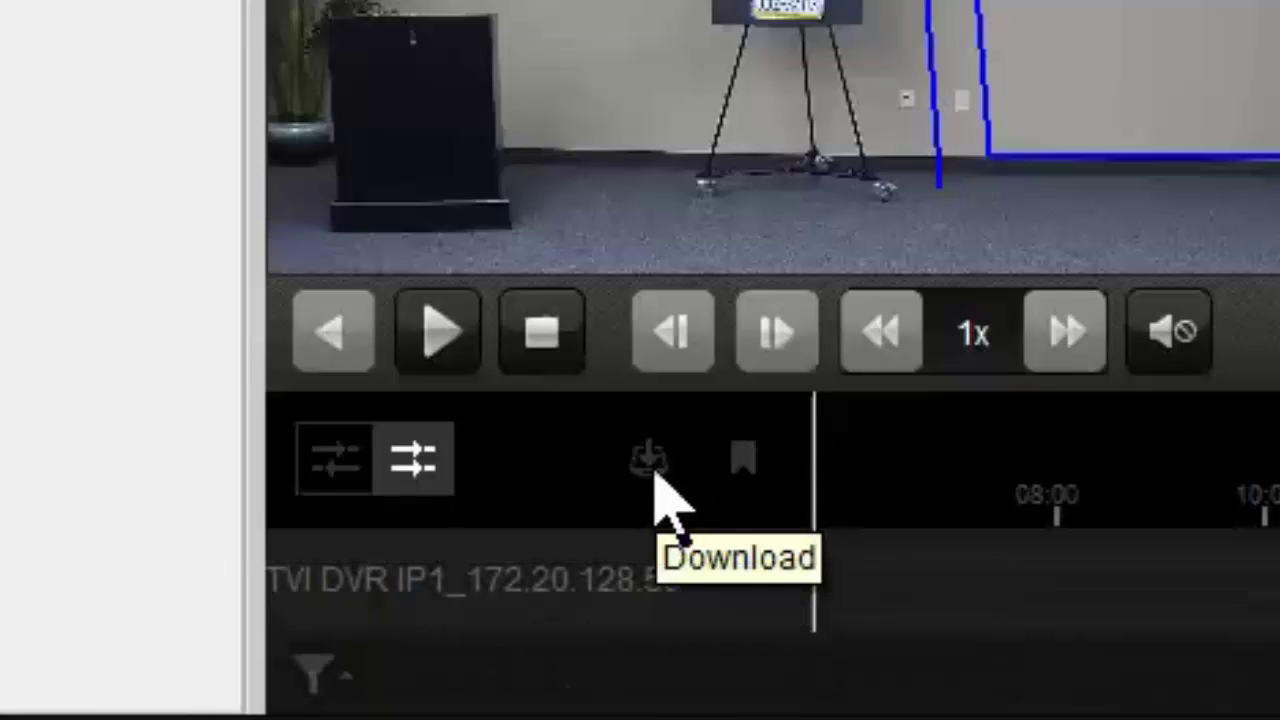
click(650, 460)
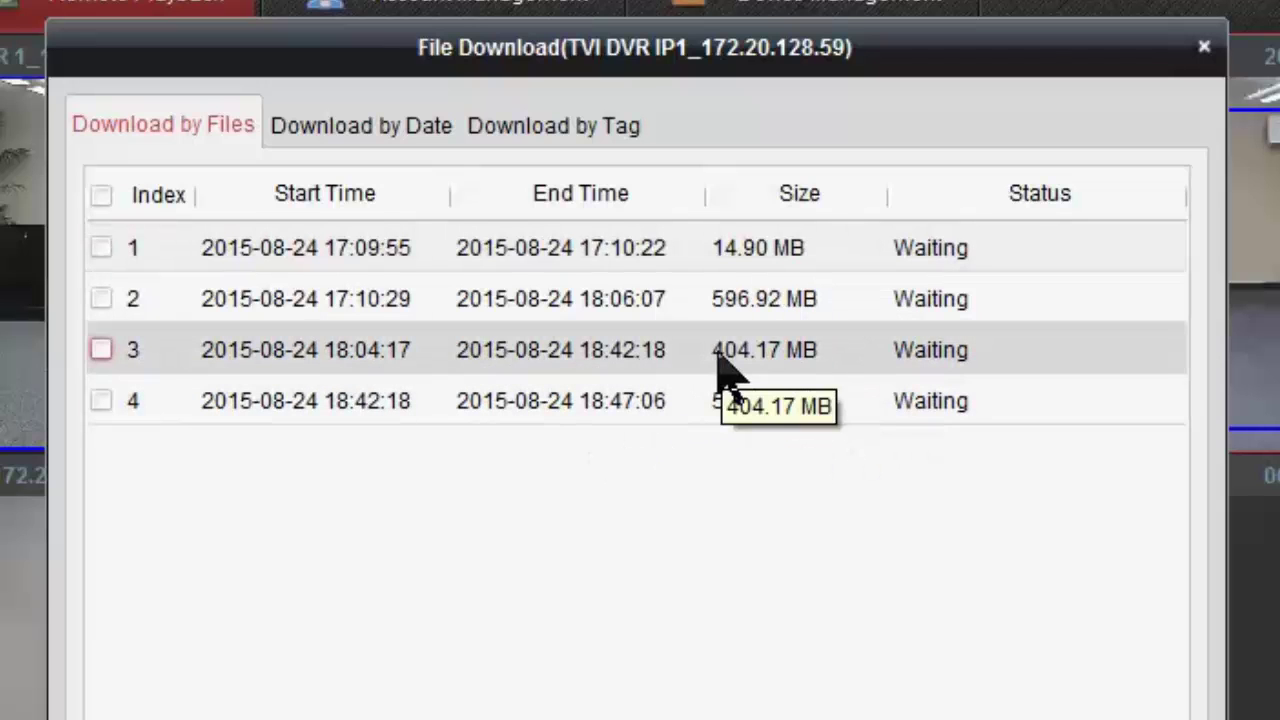
click(370, 138)
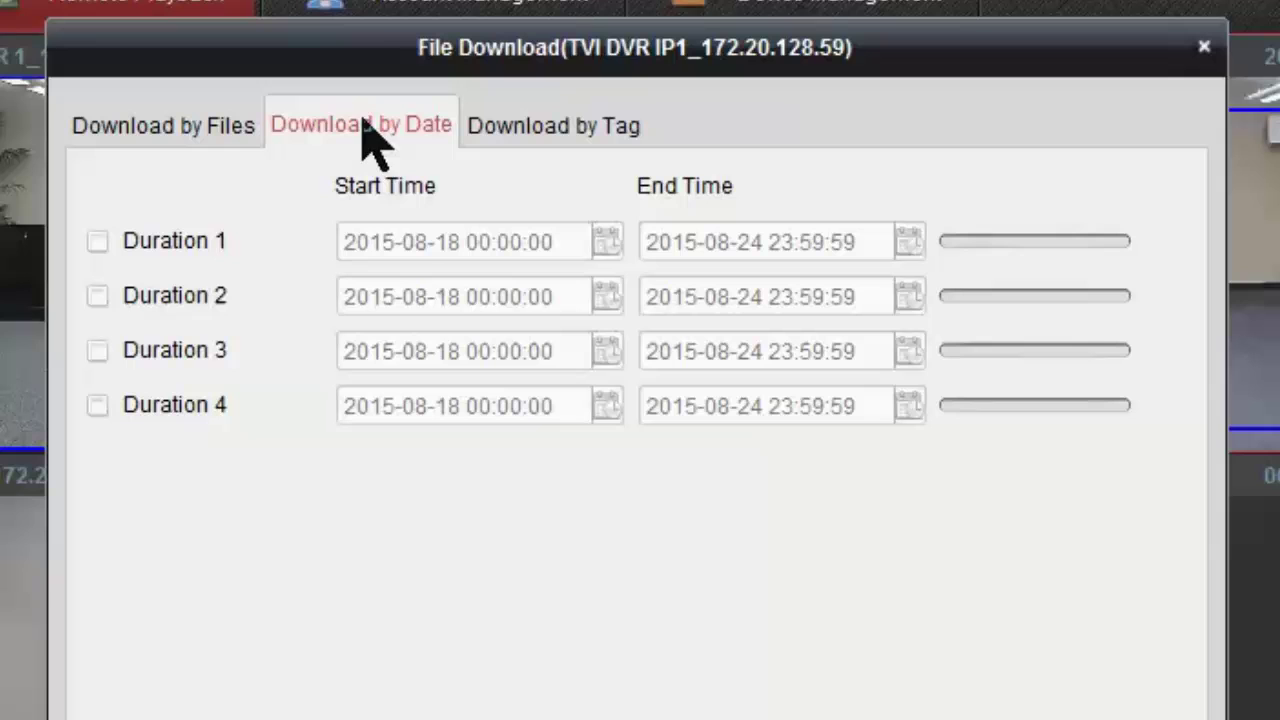
click(150, 242)
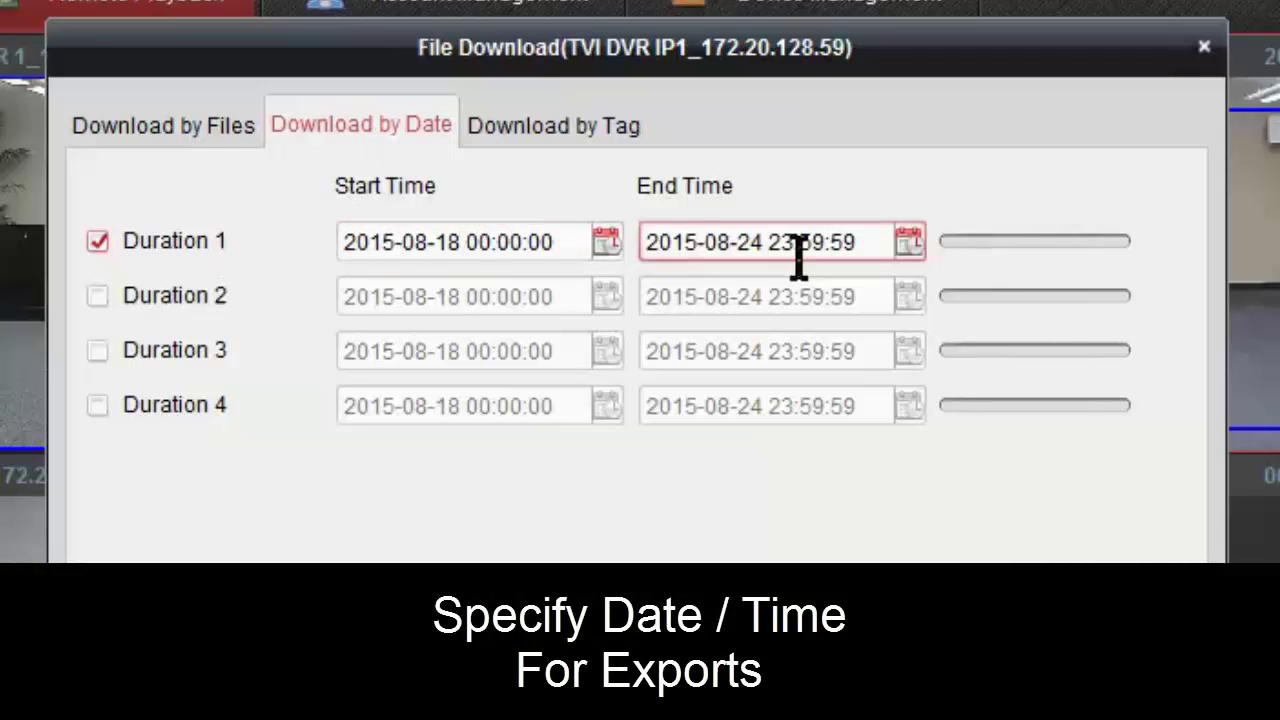
click(484, 243)
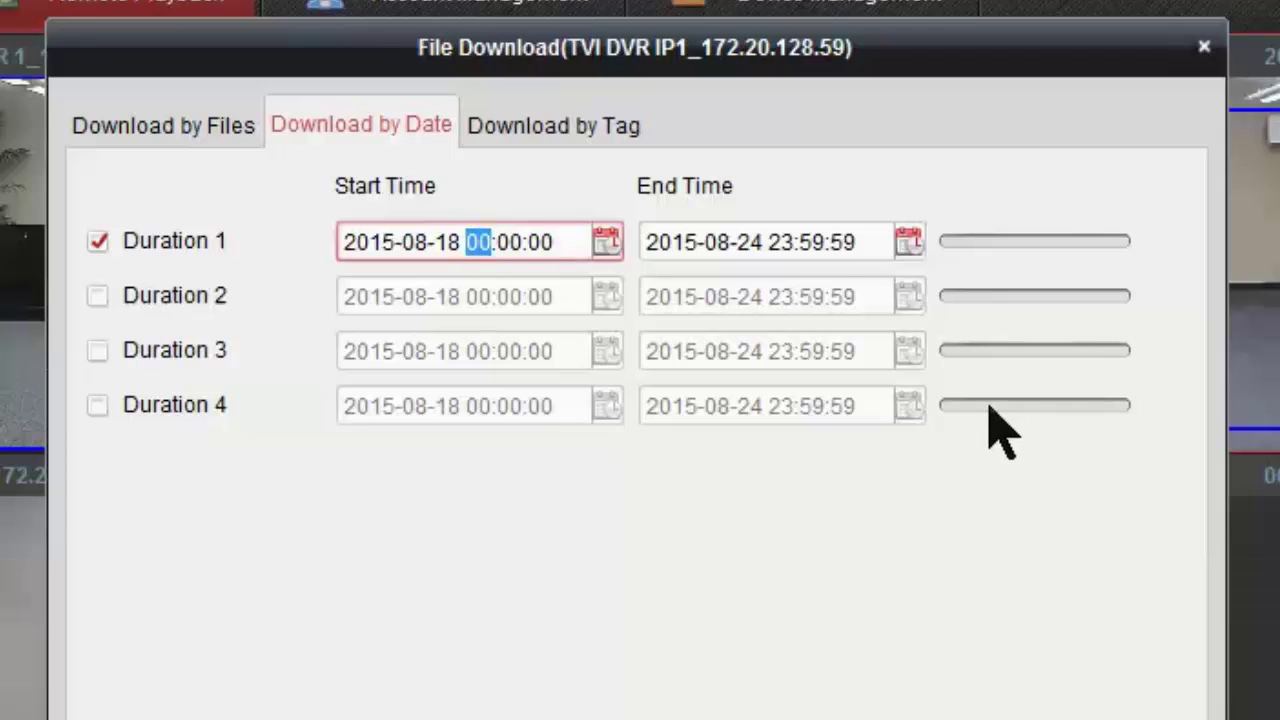
text(06)
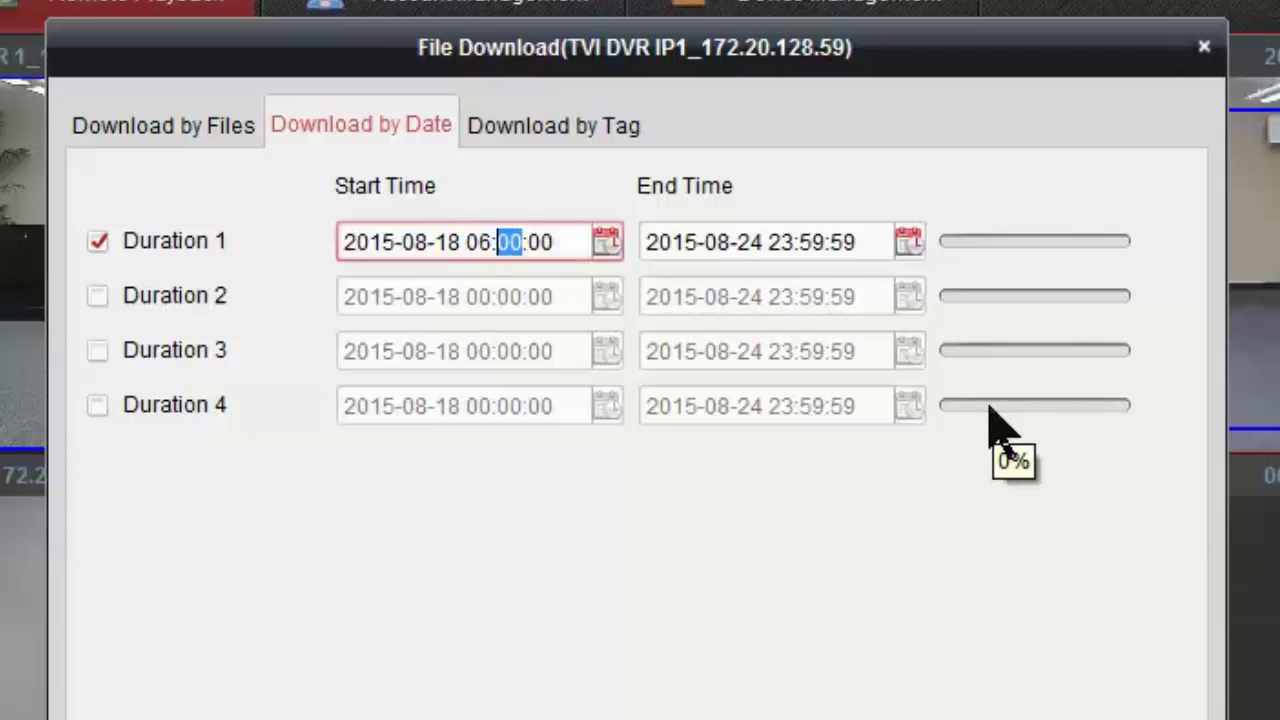
click(773, 243)
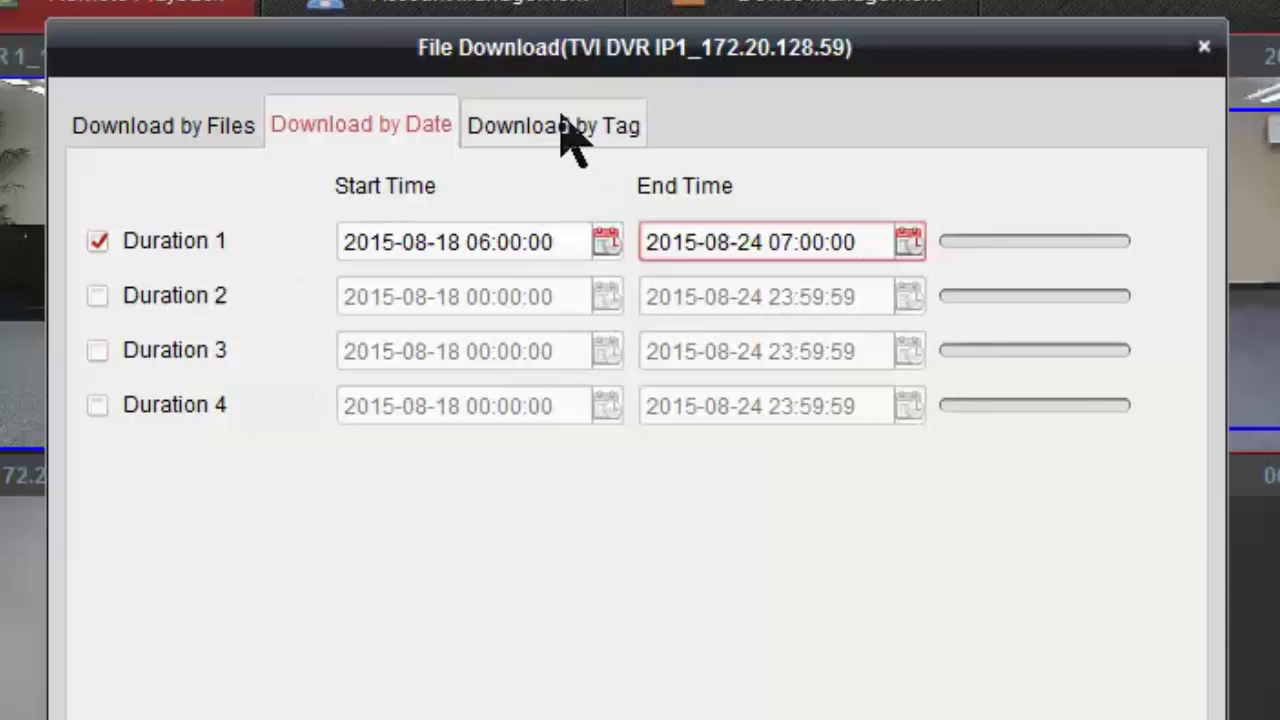
Step: Examine the footage available for download by tag and cancel the file download
click(568, 128)
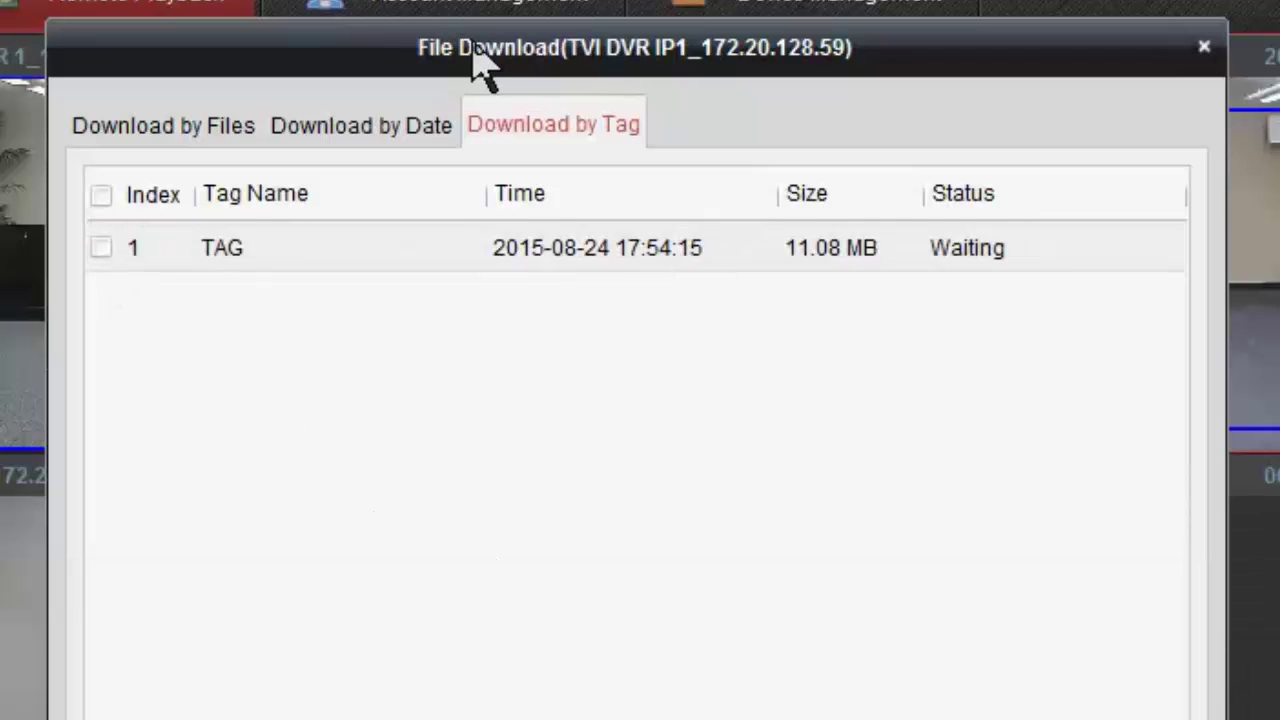
drag(474, 57, 716, 34)
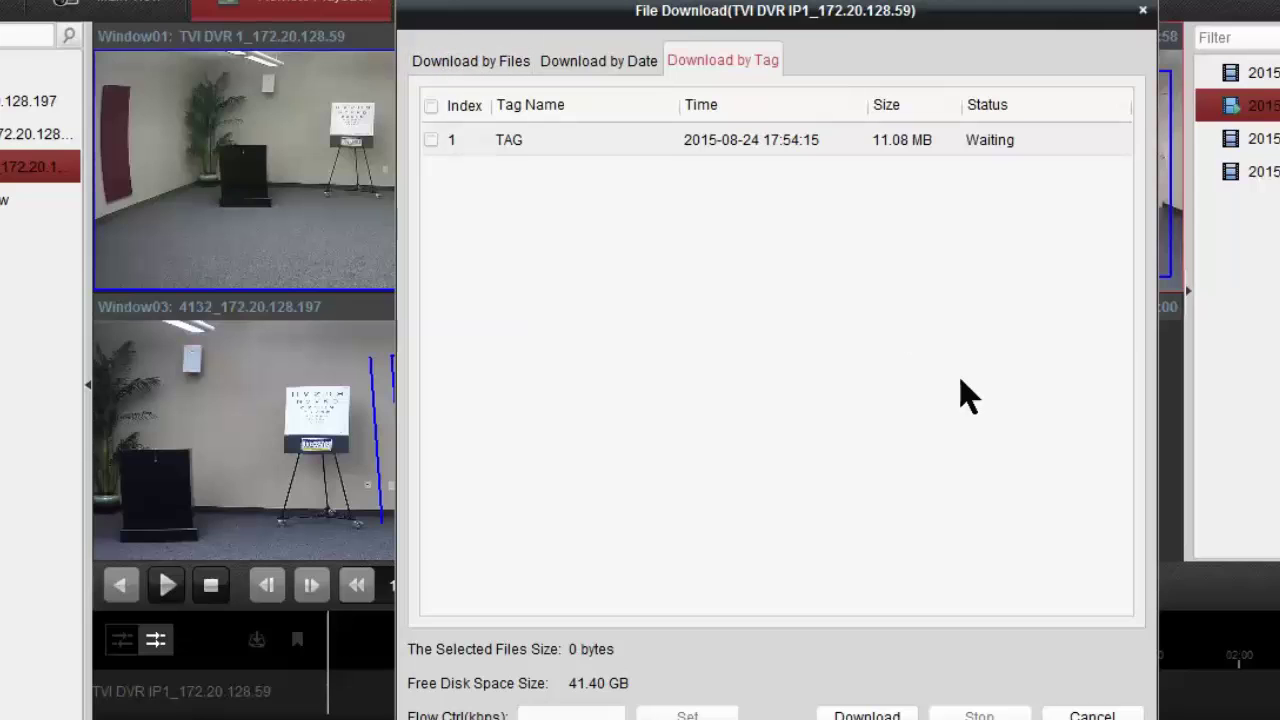
click(1092, 714)
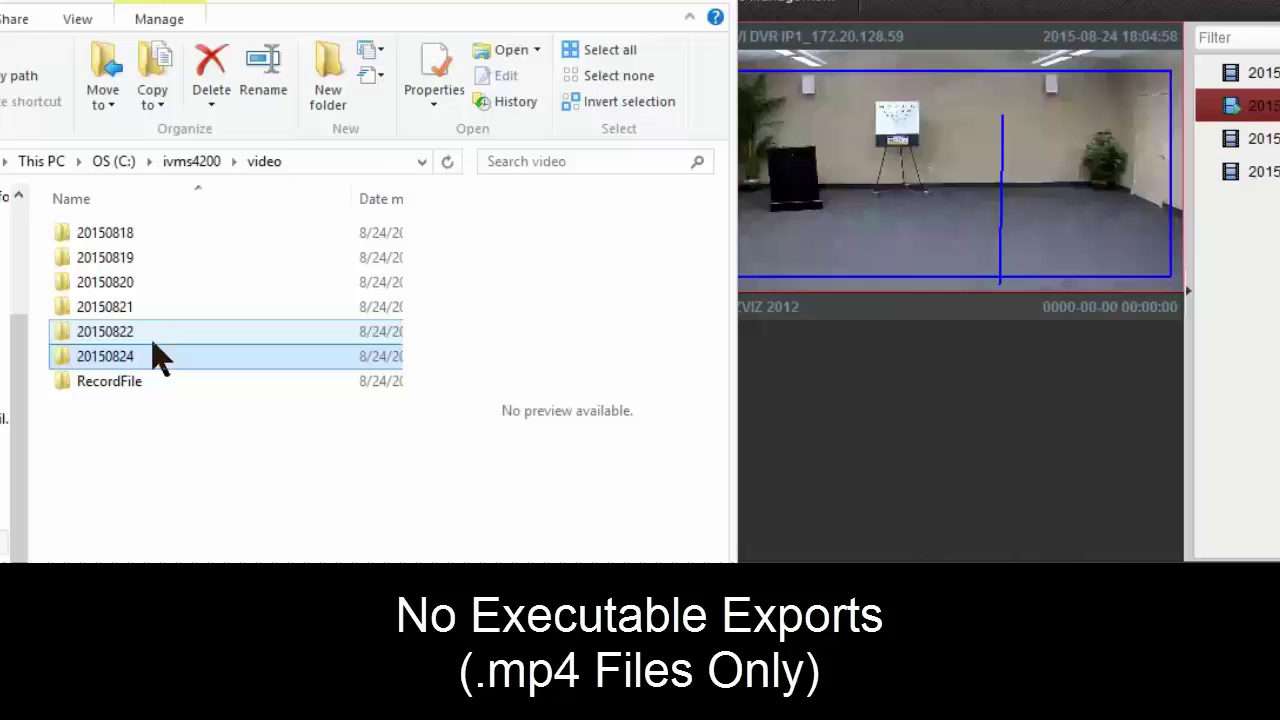
Step: In File Explorer, open the 20150824 video folder and look at the exported TVI DVR 1 clips
double_click(158, 360)
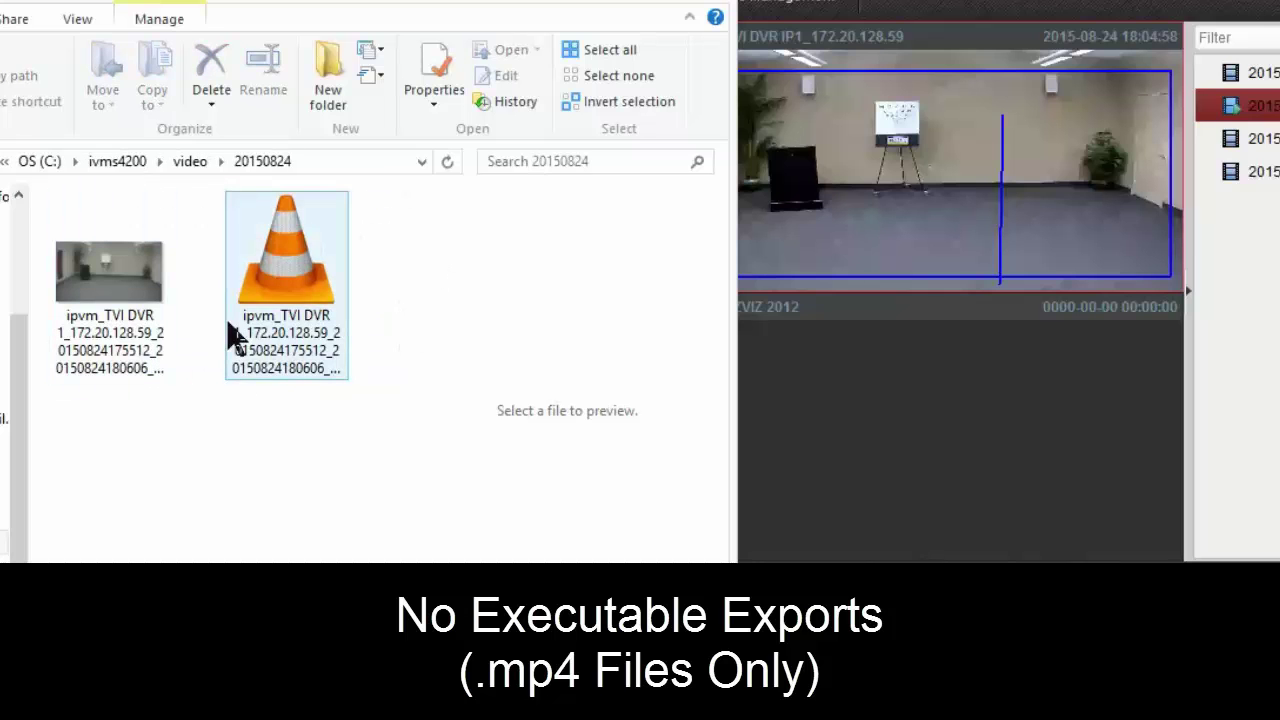
click(145, 340)
drag(145, 340, 848, 118)
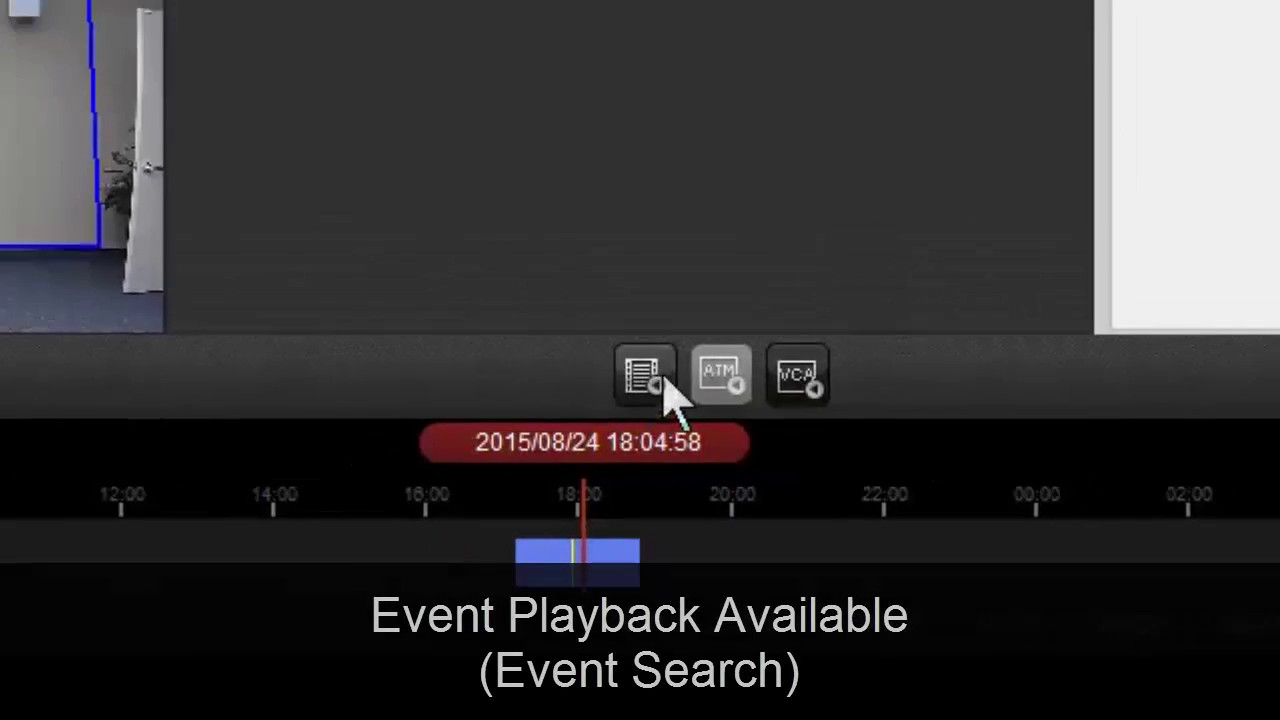
Step: Open event playback for TVI DVR IP1 and play the 18:22:48 and 18:04:27 motion detection events
click(567, 292)
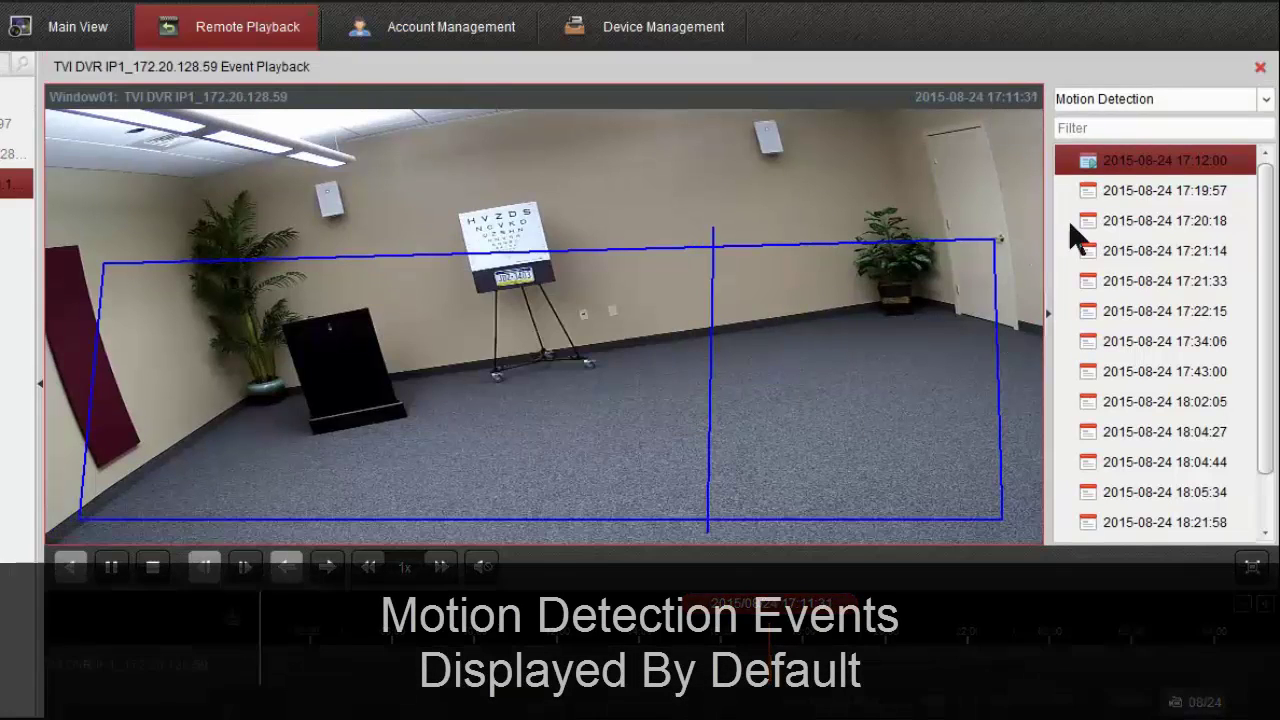
mouse_move(1245, 495)
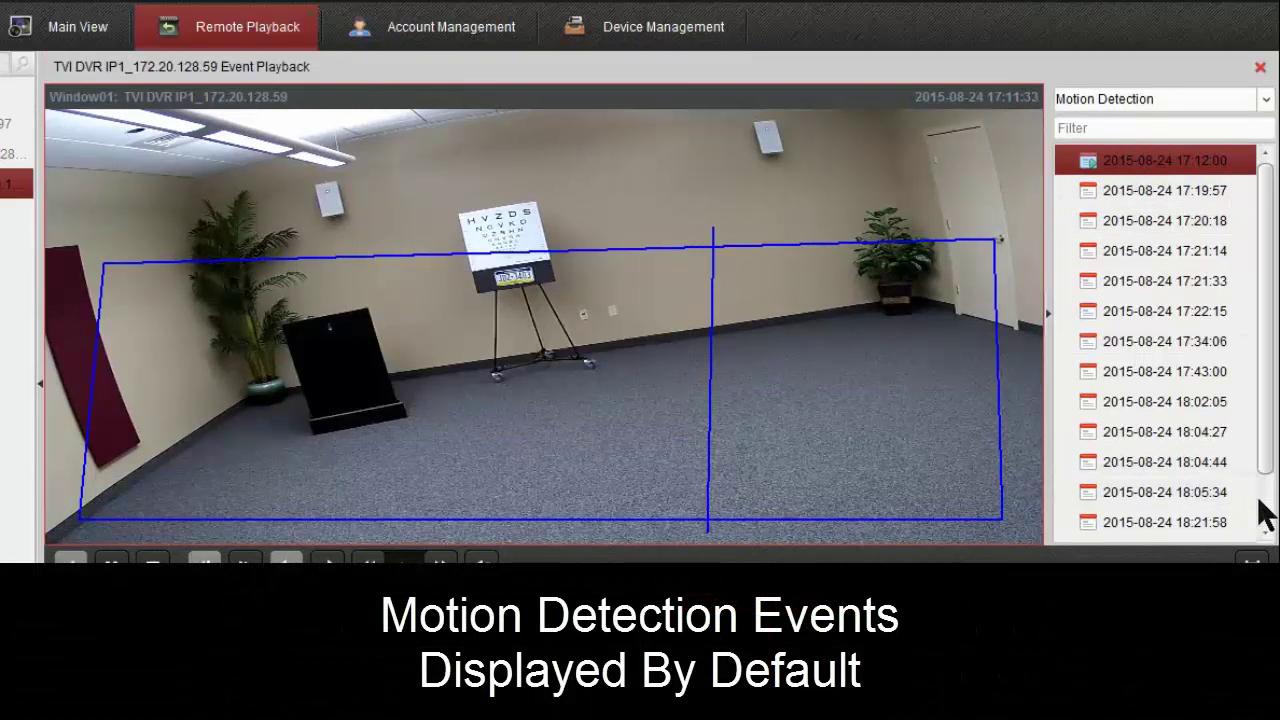
scroll(1265, 512, down, 1)
click(1220, 463)
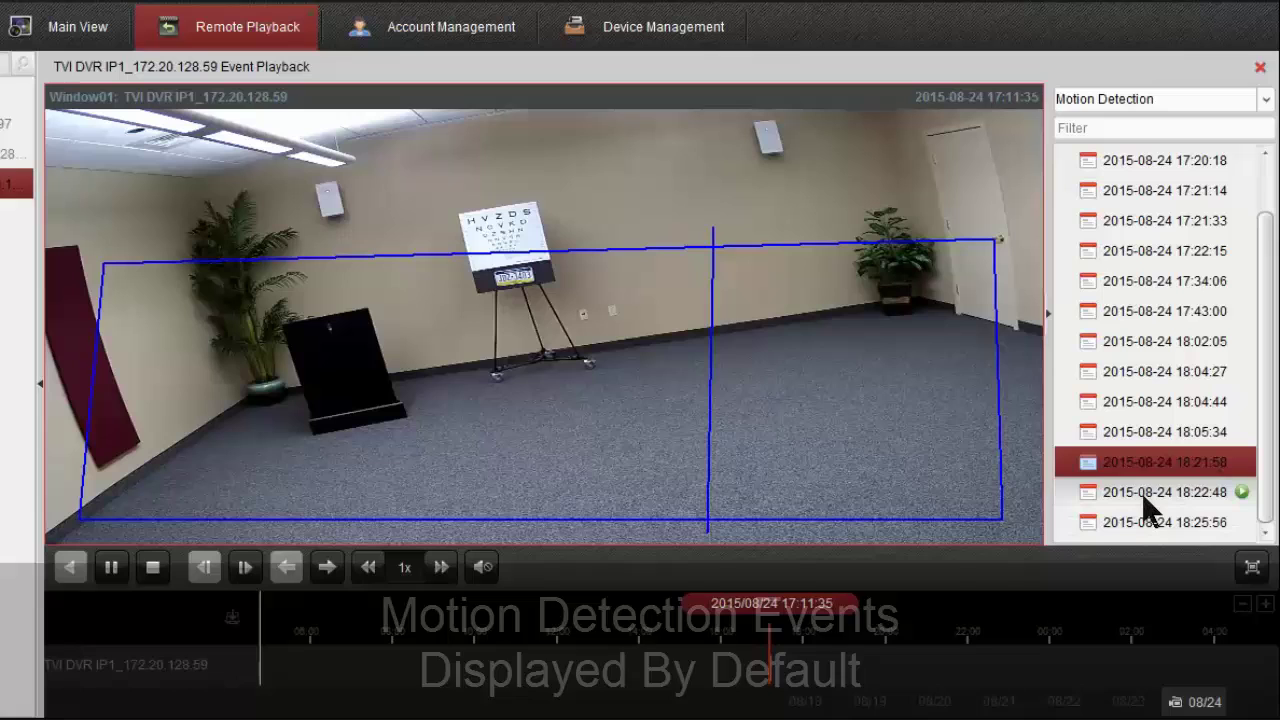
click(1241, 492)
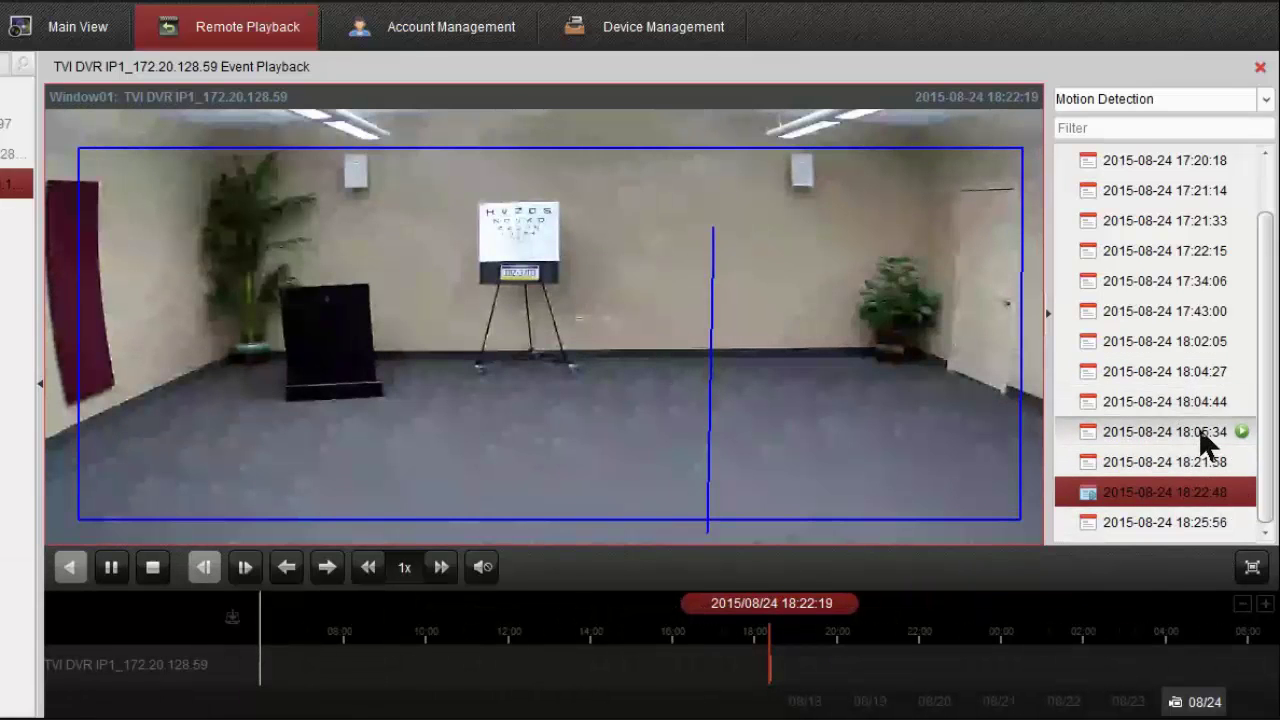
click(1241, 371)
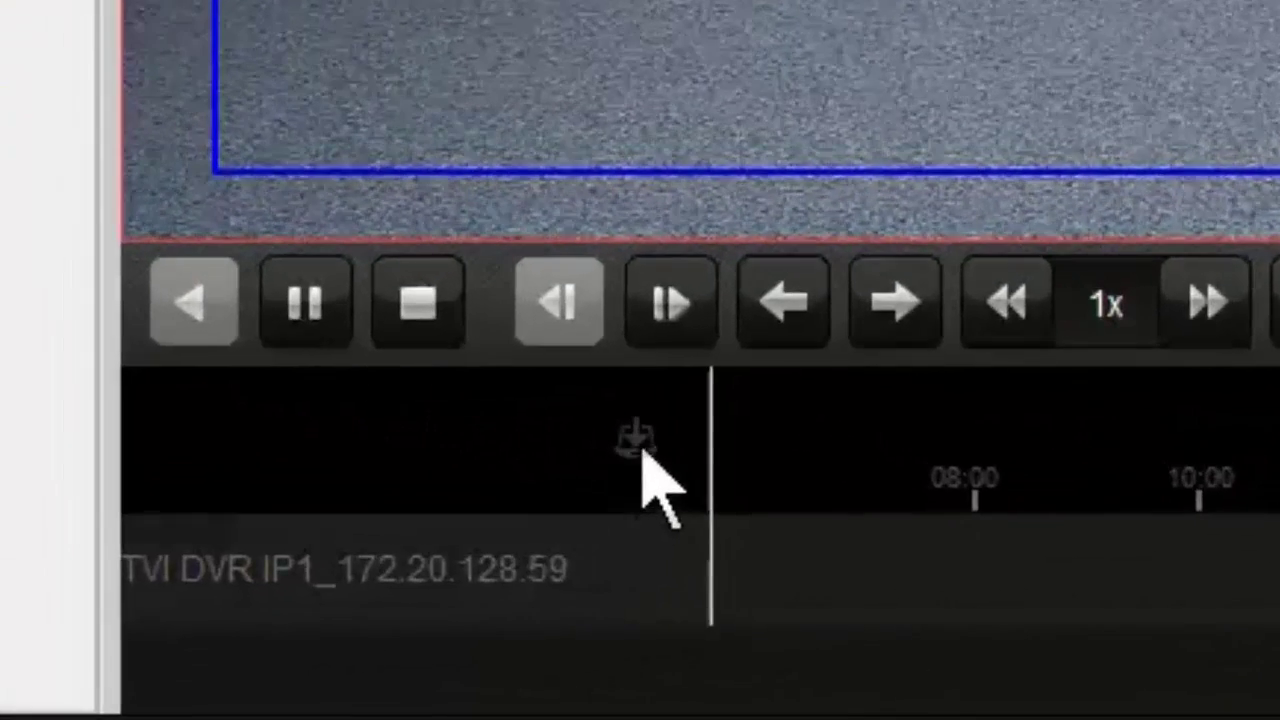
Step: Review the motion detection events offered for download from TVI DVR IP1
click(640, 450)
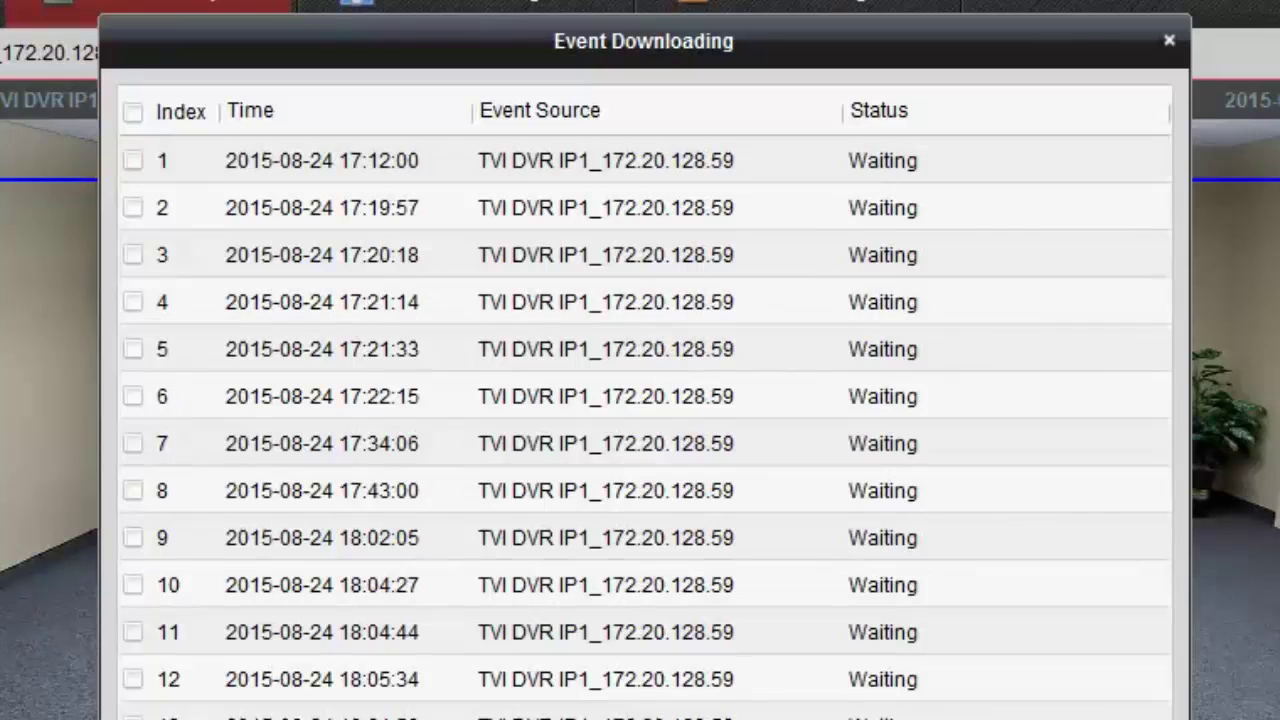
click(133, 688)
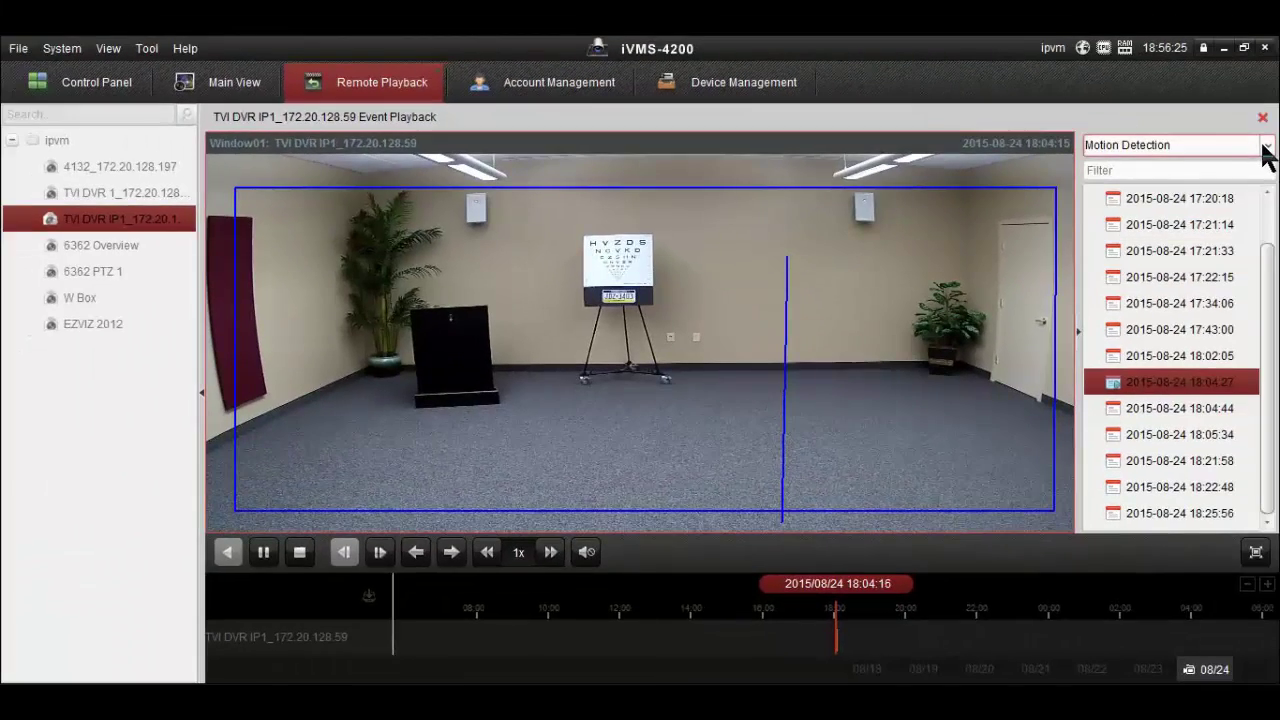
Step: Search the TVI DVR IP1 recordings for Line Crossing events and for Intrusion events
click(1266, 148)
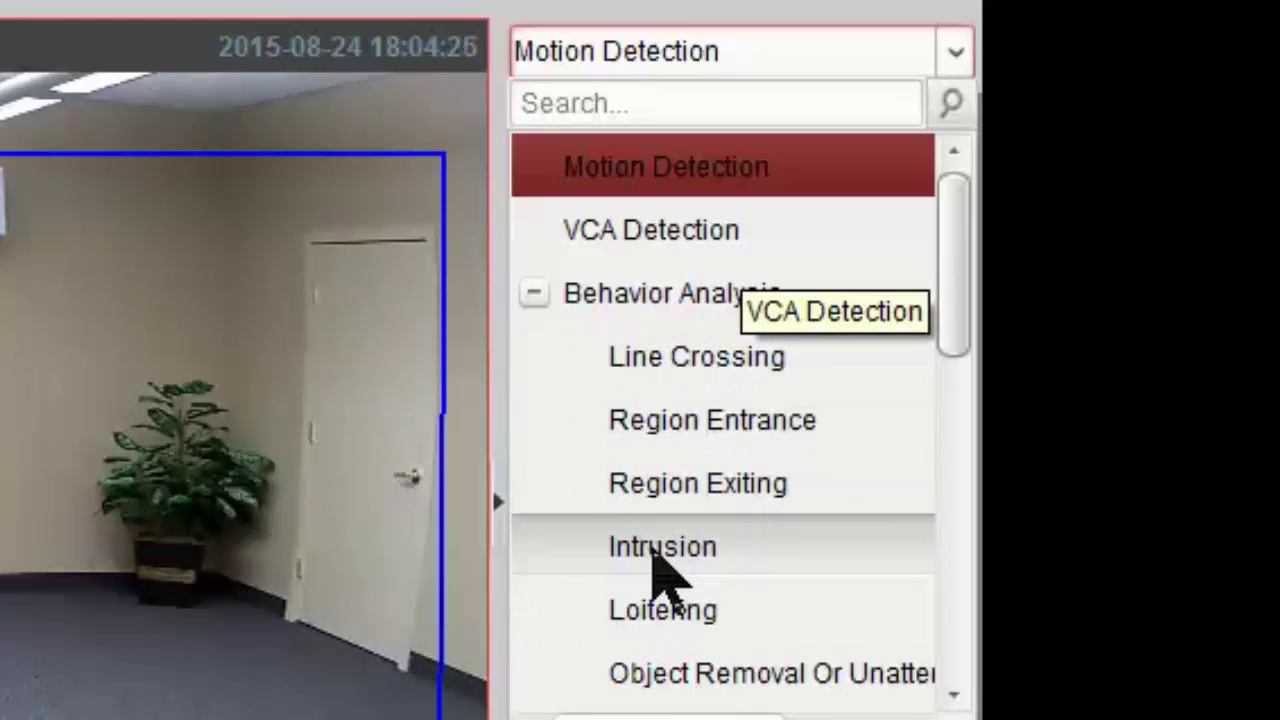
click(666, 360)
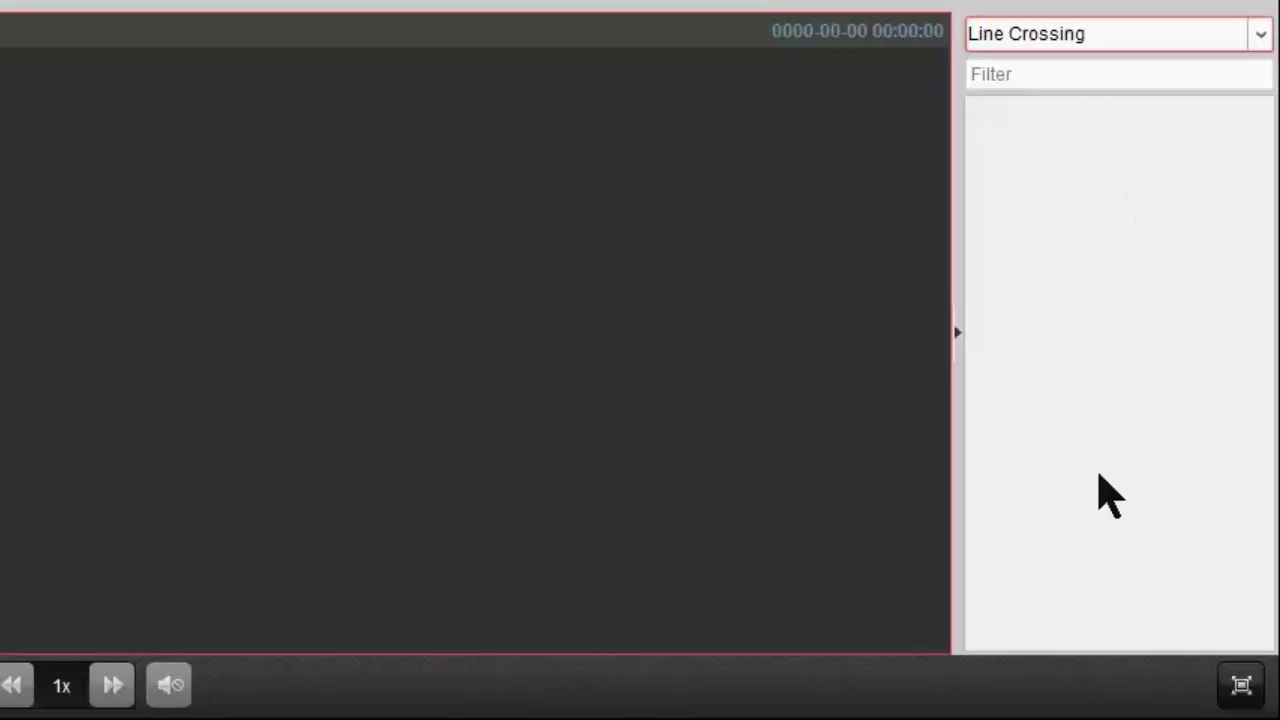
click(1258, 34)
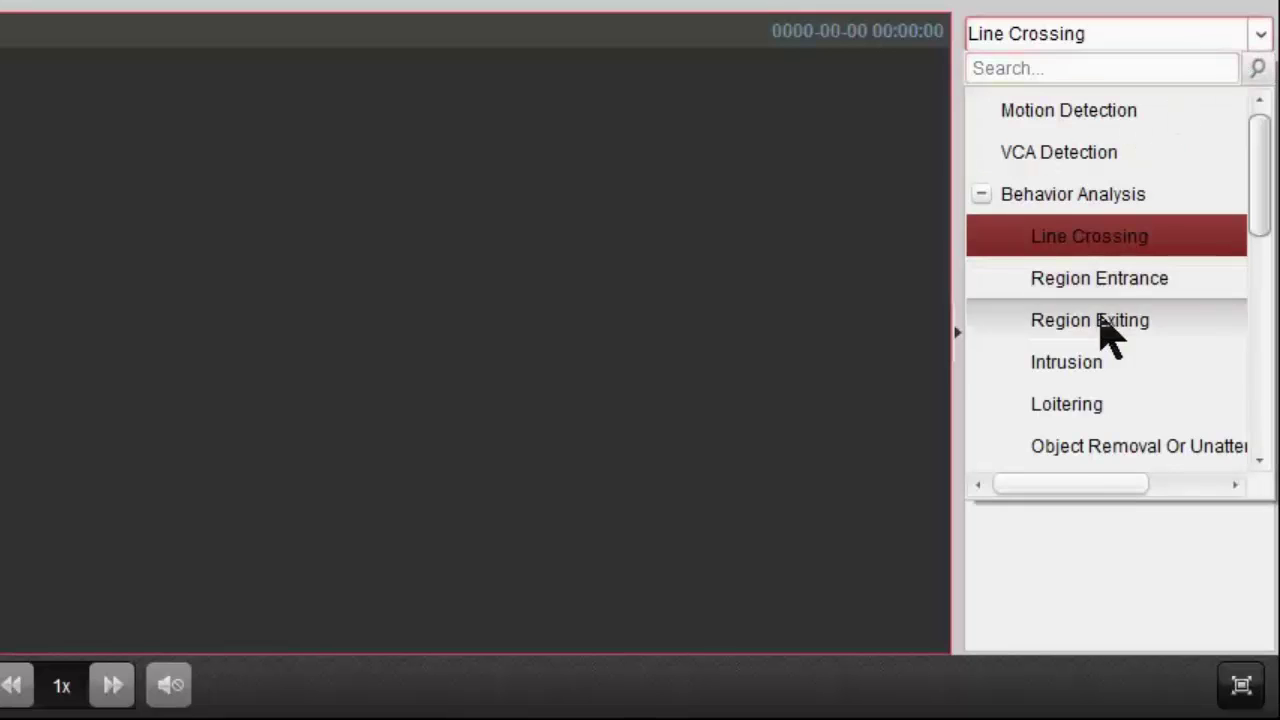
click(1100, 363)
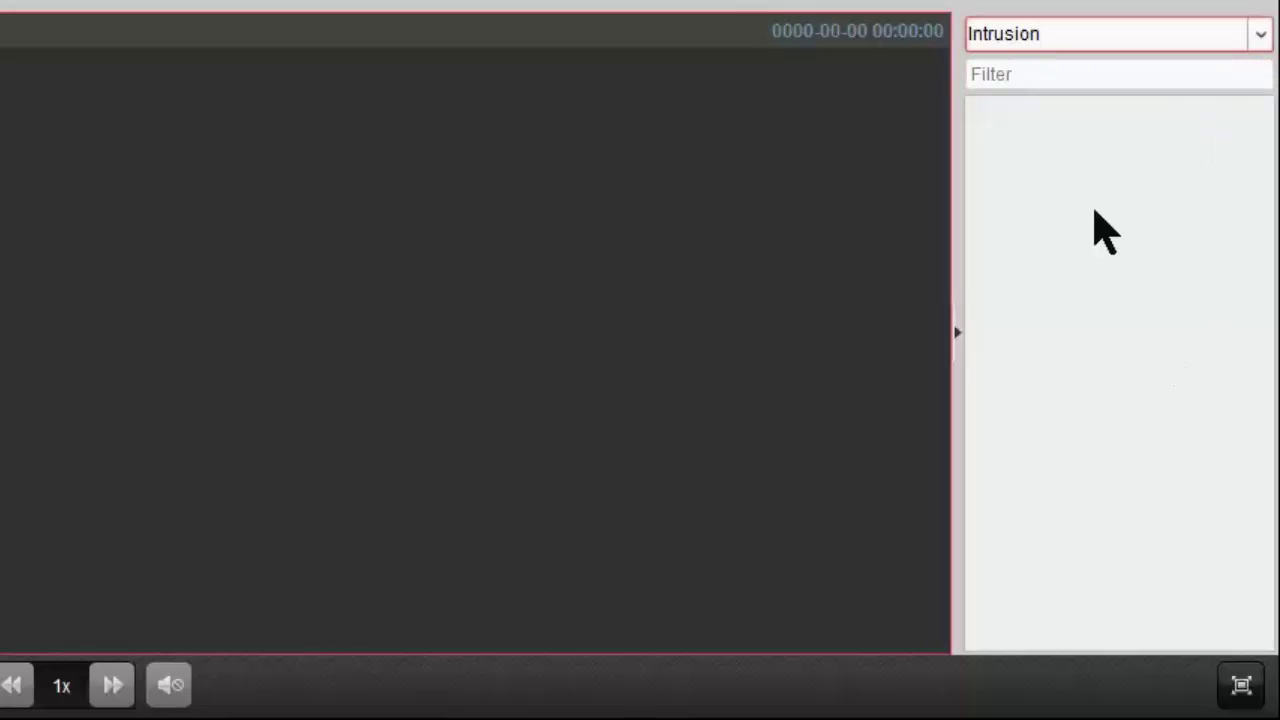
Step: Examine the full list of Behavior Analysis event types offered for the event search
click(1258, 38)
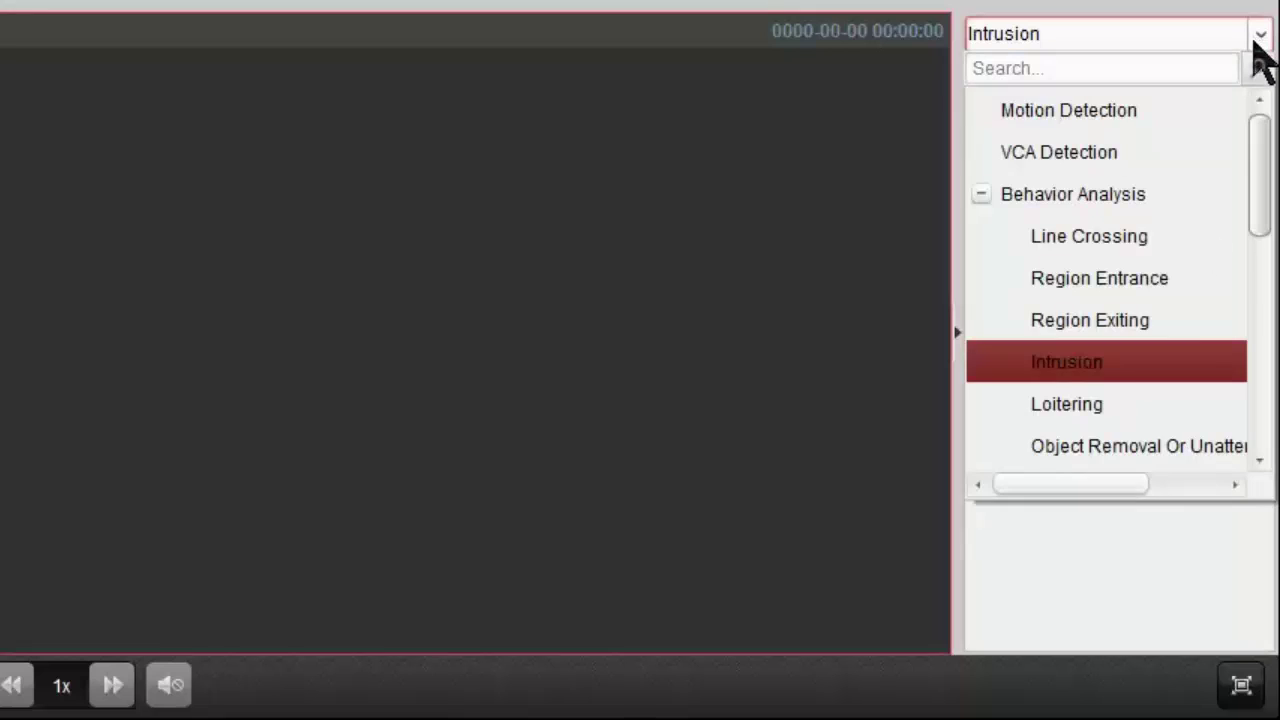
drag(1264, 150, 1273, 366)
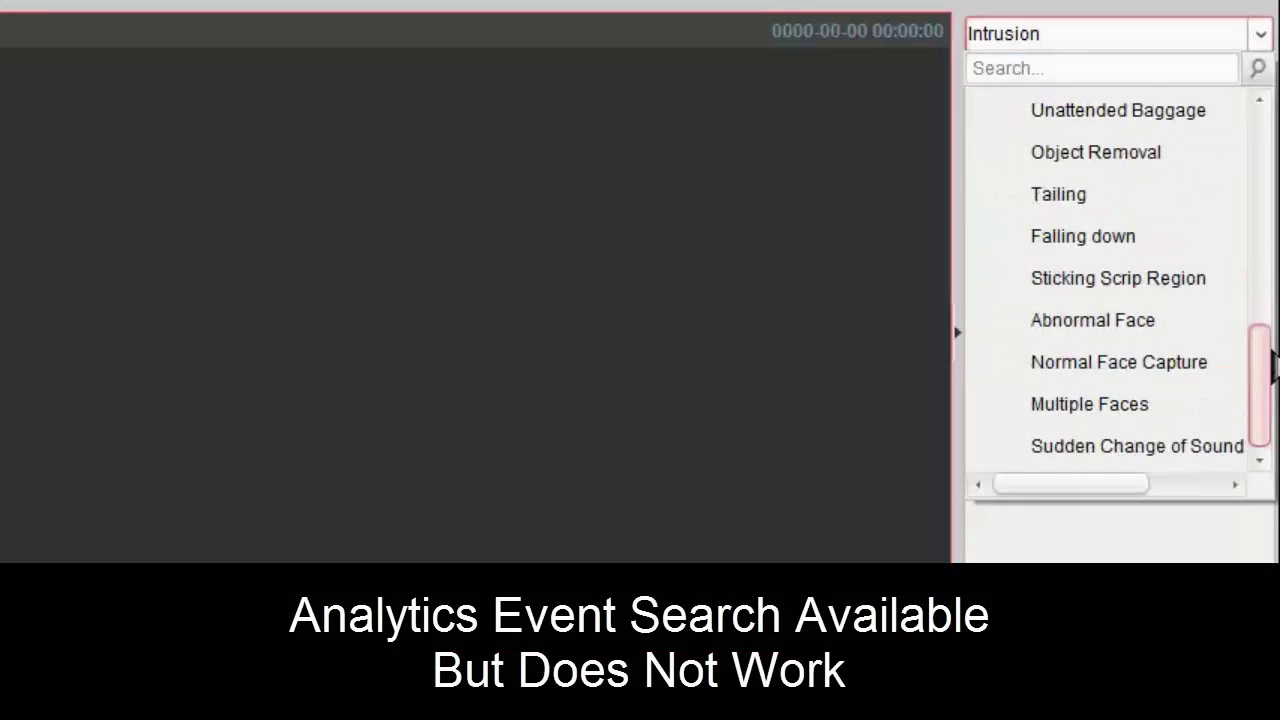
scroll(1090, 420, up, 2)
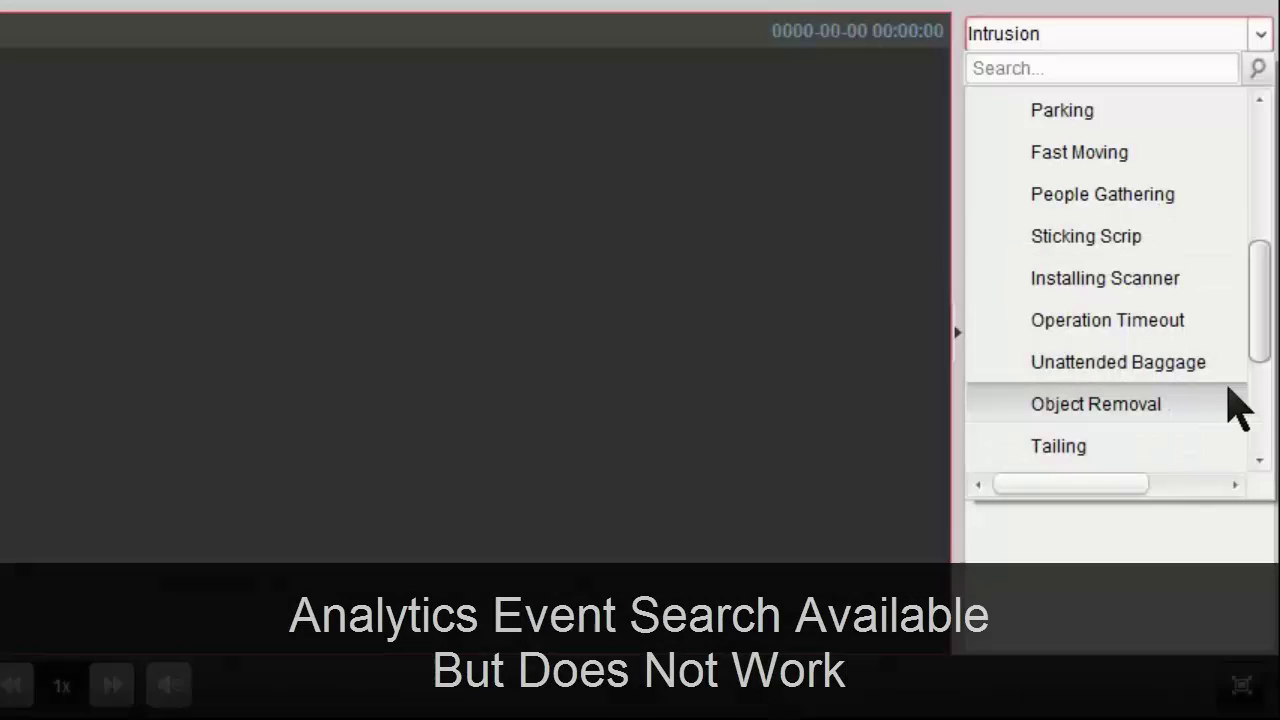
scroll(1250, 415, down, 2)
drag(1258, 418, 1242, 192)
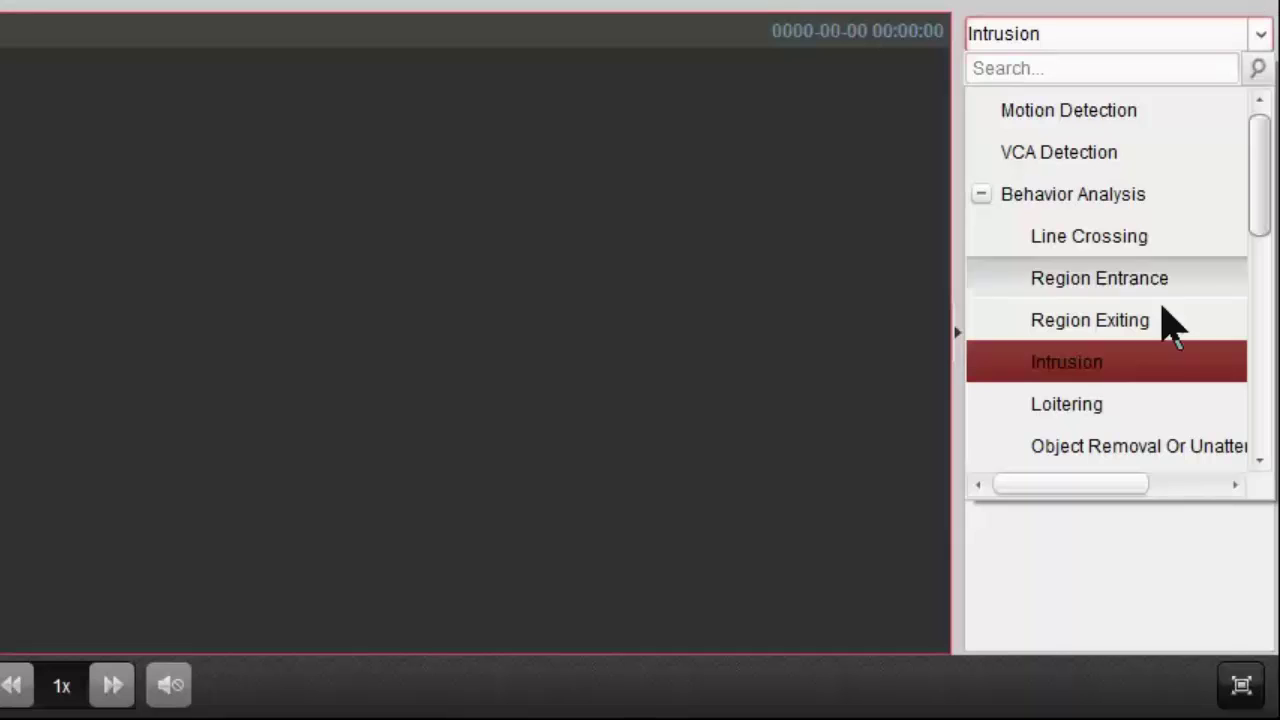
click(1260, 290)
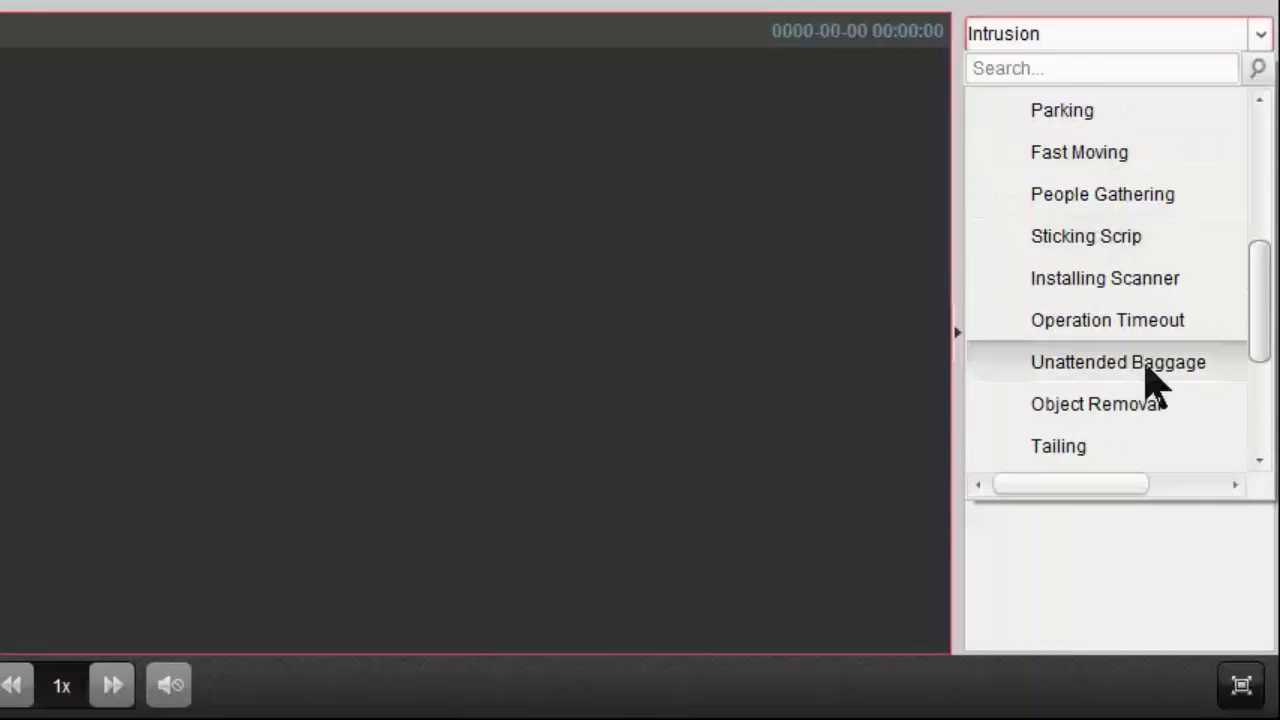